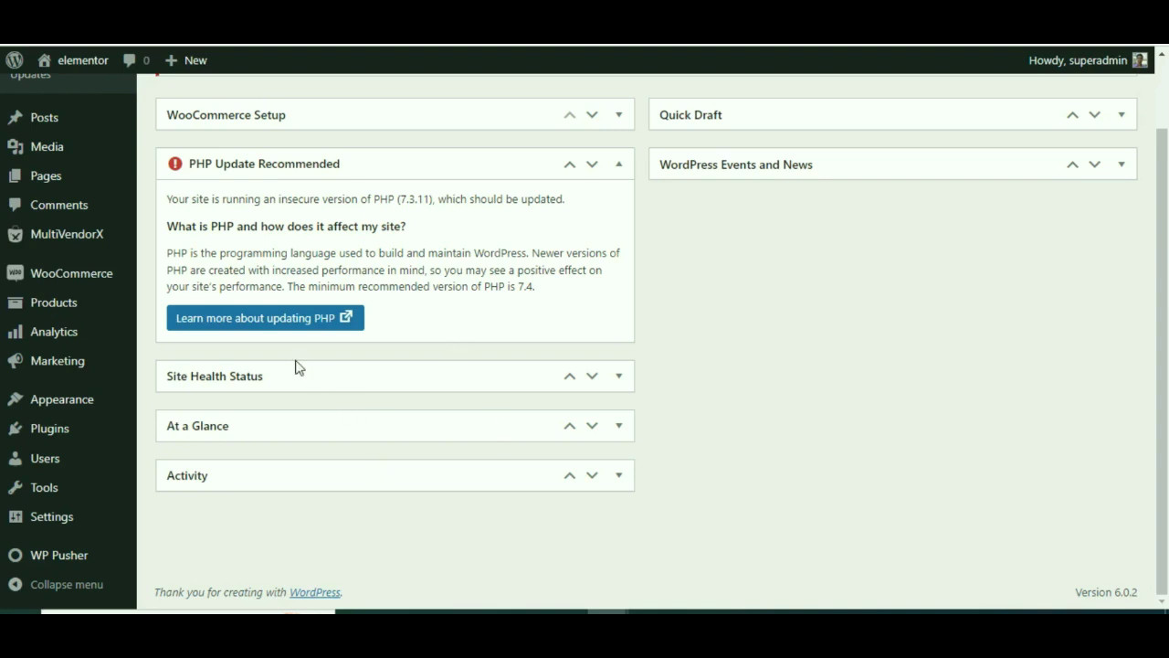
Go to MultiVendorX Settings and show the Products Capability tab for sellers.
mouse_move(62, 248)
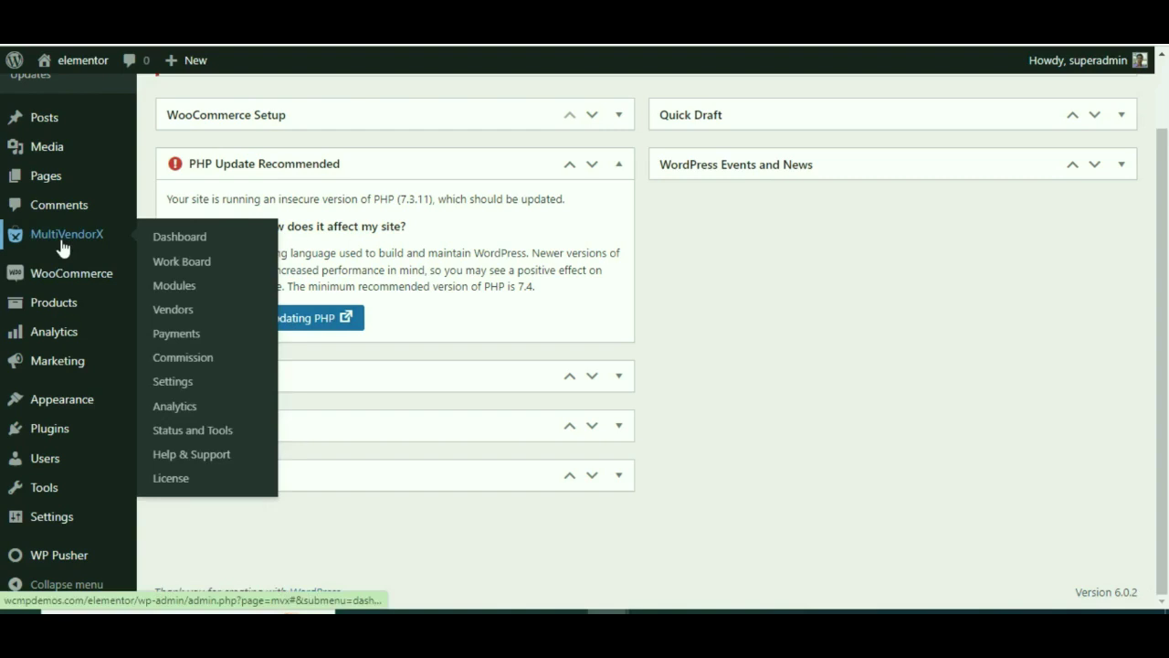
click(175, 384)
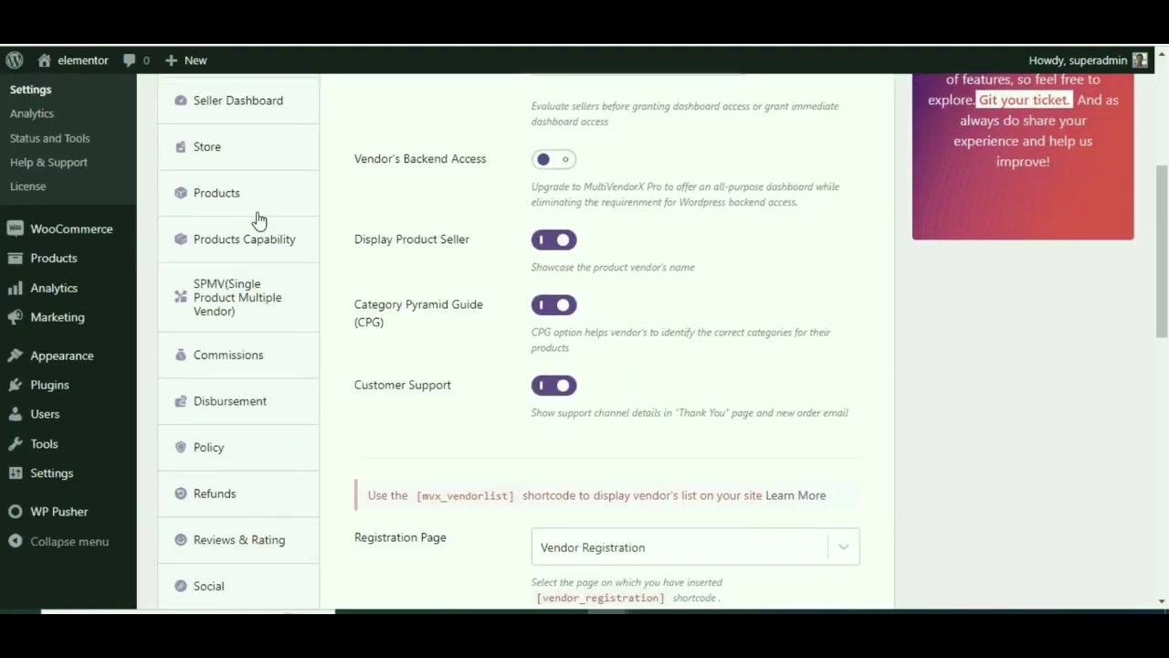
click(219, 246)
scroll(504, 295, up, 2)
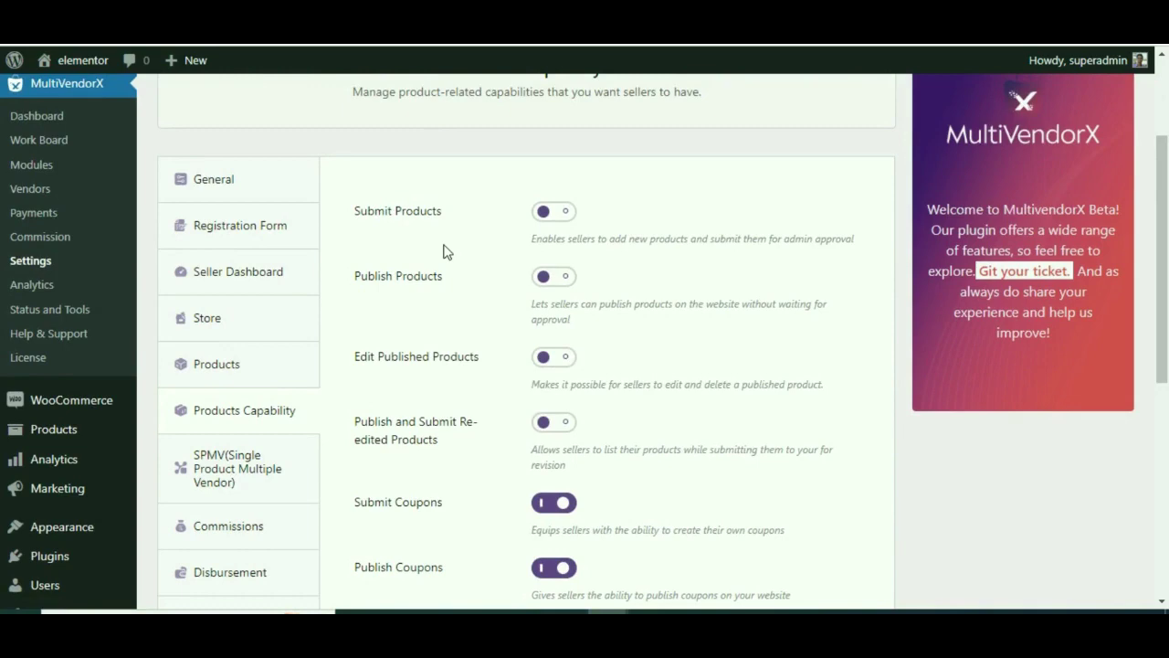
Switch on Submit Products so seller products go to admin approval.
scroll(496, 239, down, 5)
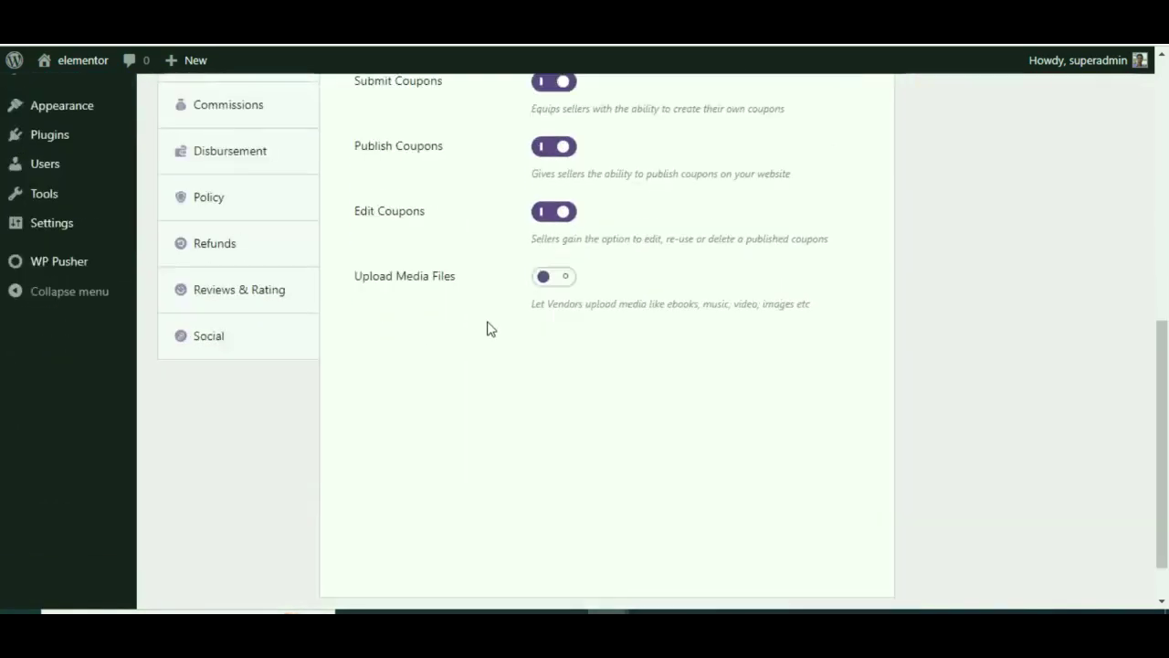
scroll(485, 347, up, 6)
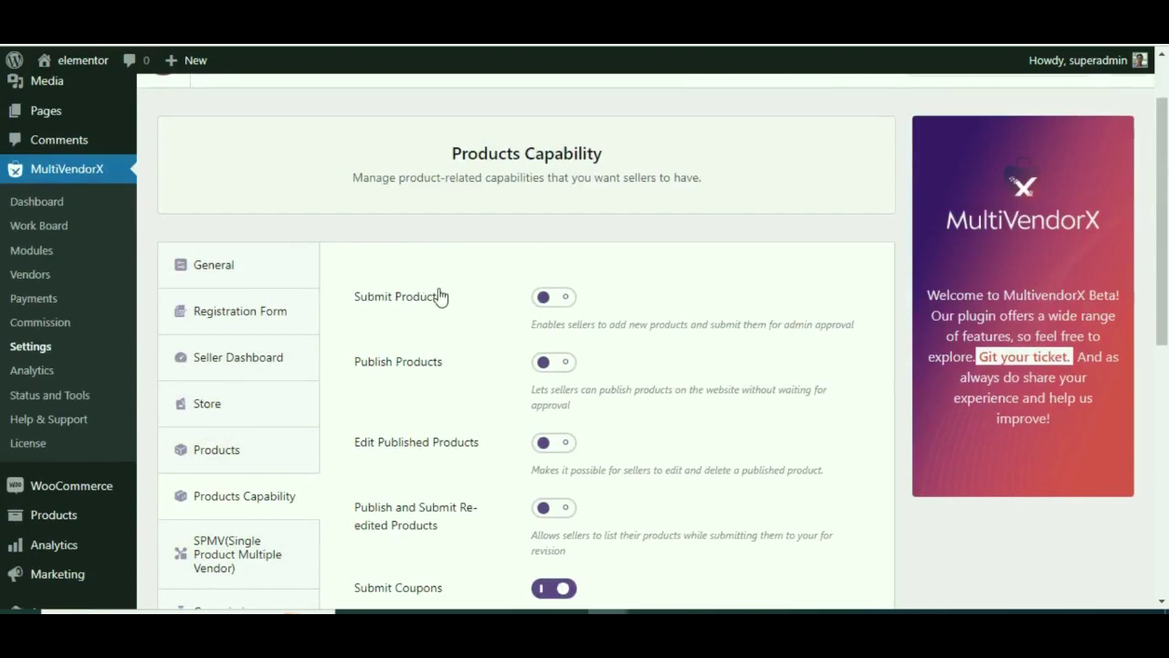
click(553, 298)
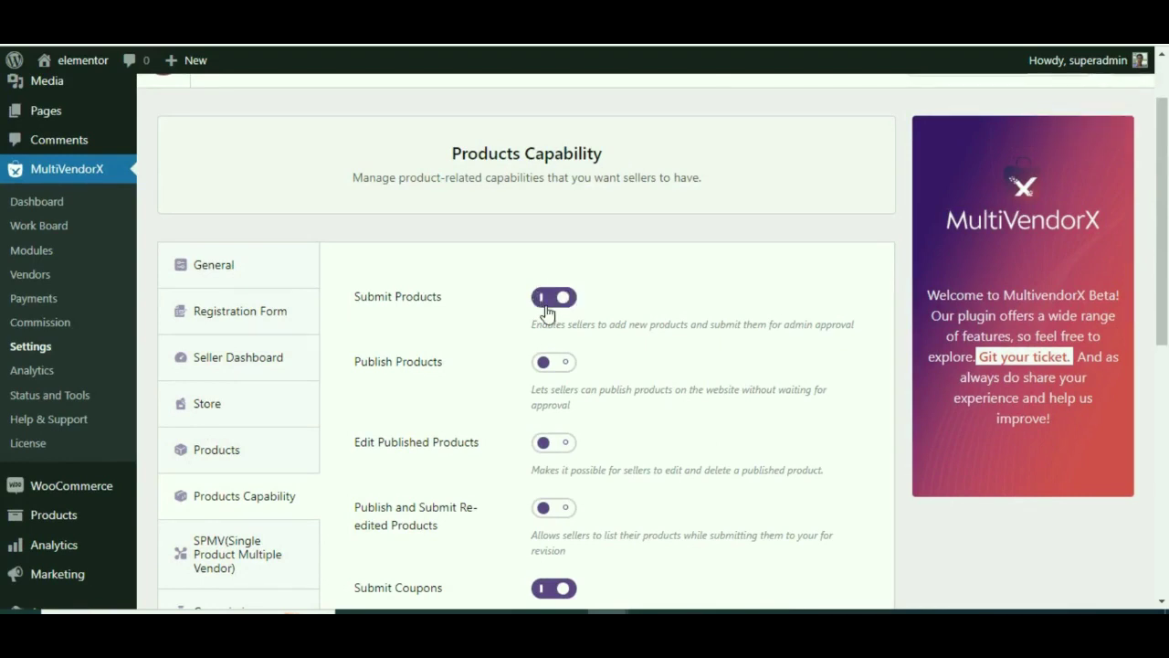
Point out Publish Products, toggle it on, then switch it back off.
scroll(546, 312, down, 1)
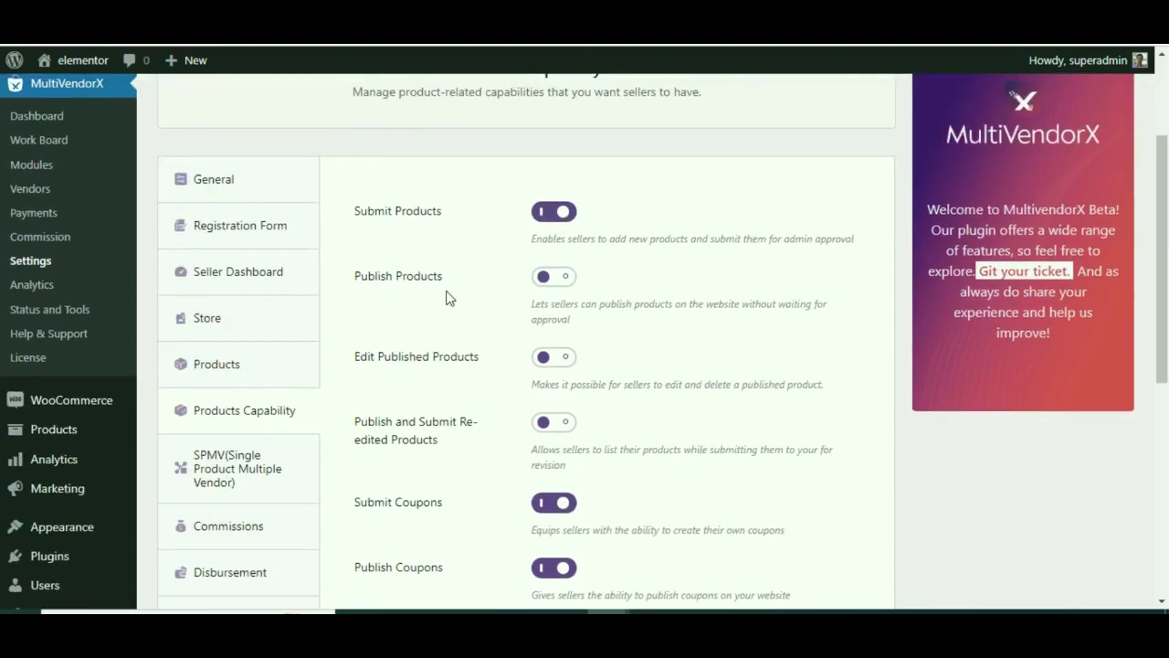
click(383, 288)
drag(383, 288, 418, 293)
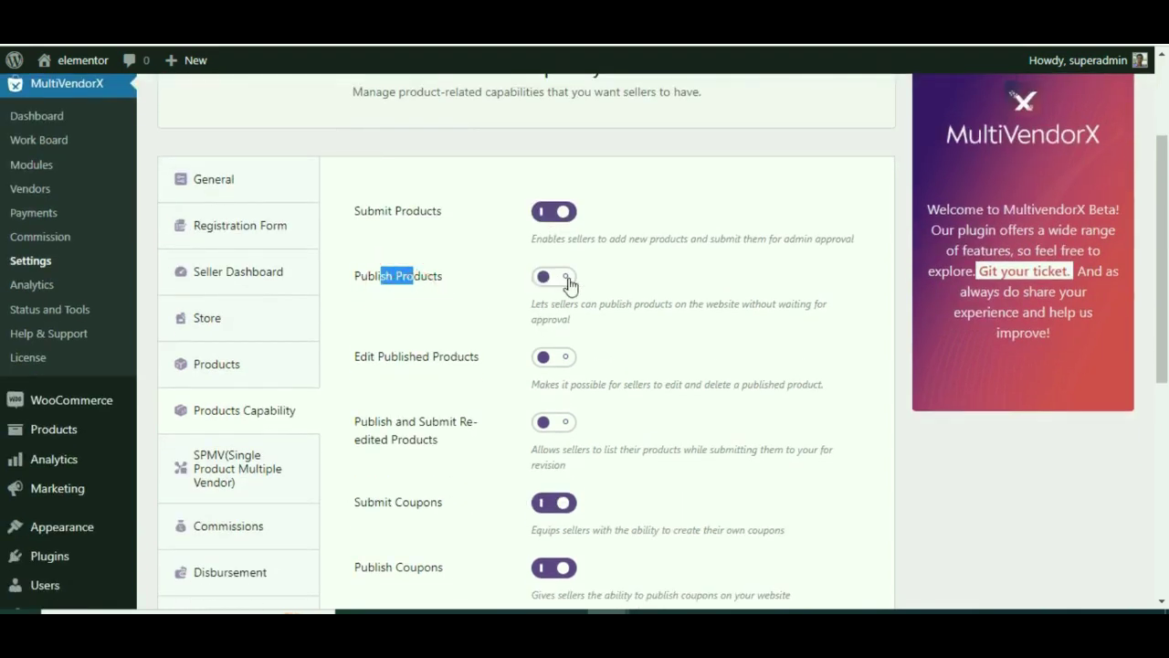
click(568, 285)
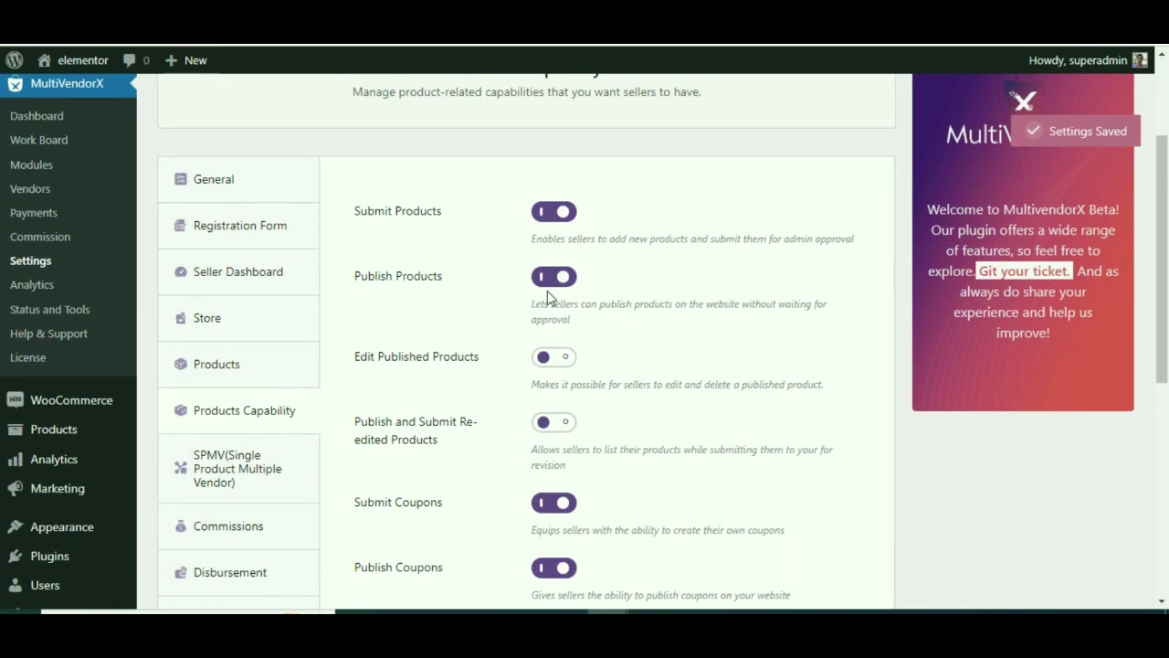
click(537, 286)
Enable Edit Published Products so sellers can edit and delete published items.
scroll(567, 274, down, 3)
scroll(566, 271, up, 2)
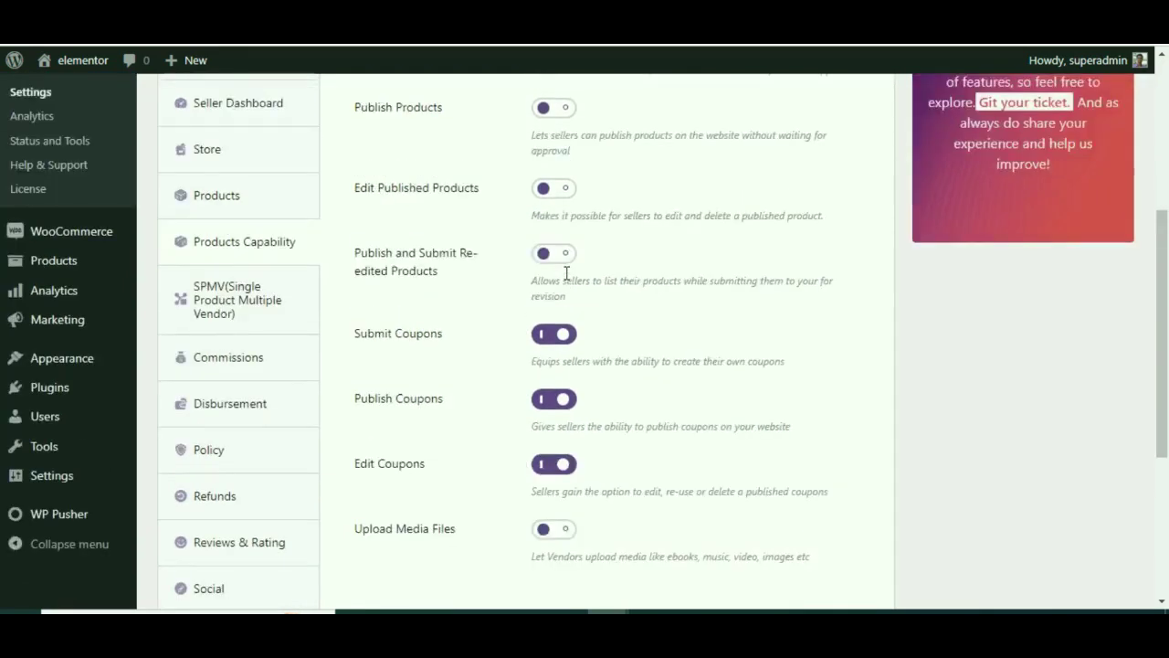
drag(366, 274, 453, 278)
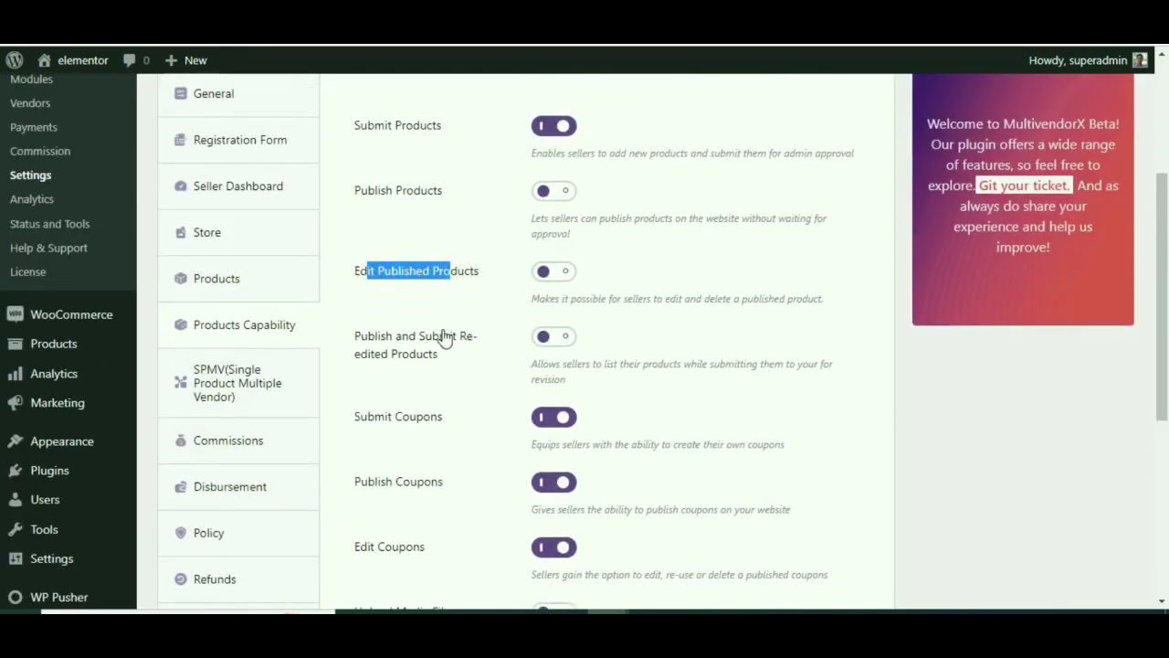
click(557, 277)
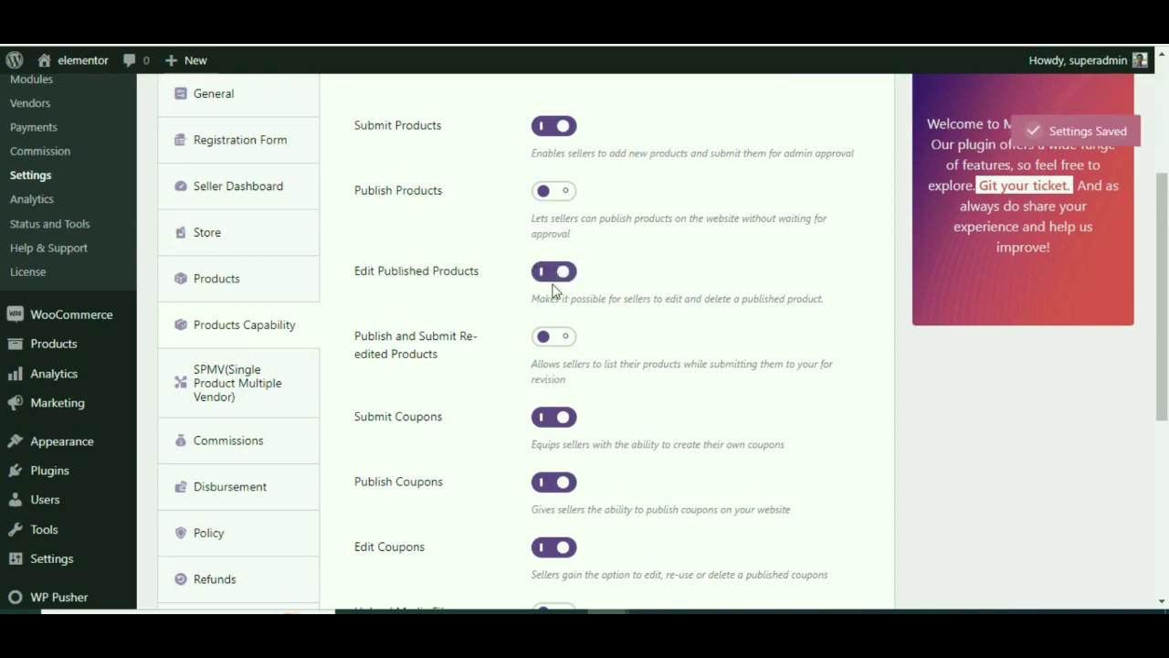
Enable Publish and Submit Re-edited Products so edits are resubmitted for review.
scroll(558, 279, down, 4)
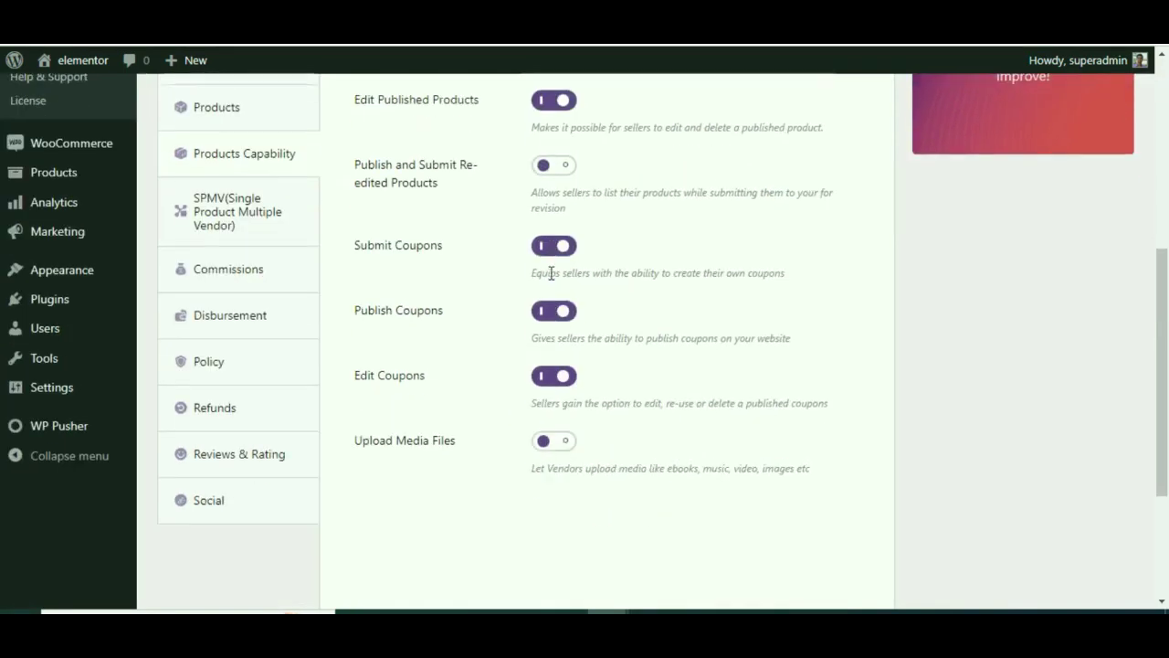
triple_click(418, 189)
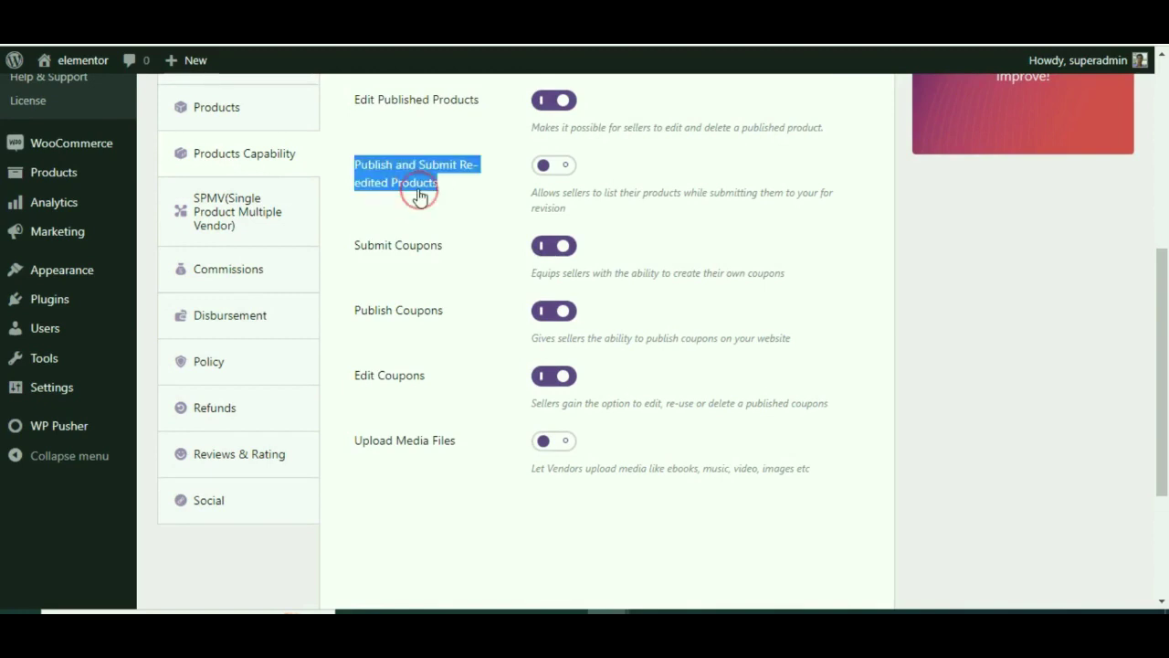
scroll(421, 198, up, 2)
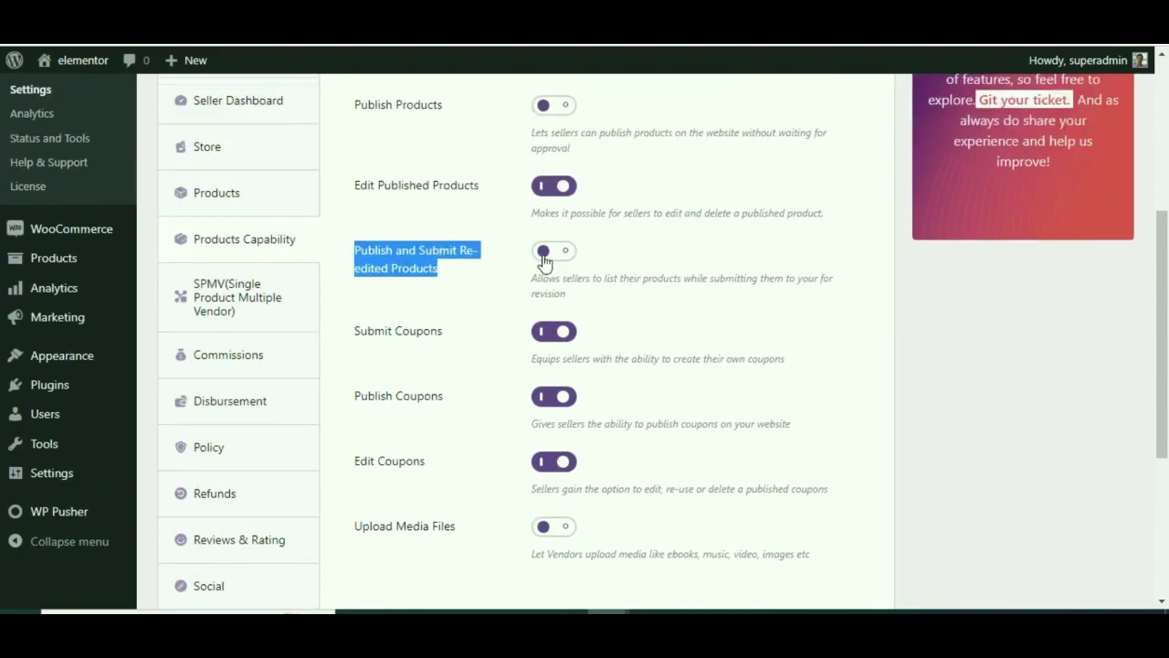
click(551, 260)
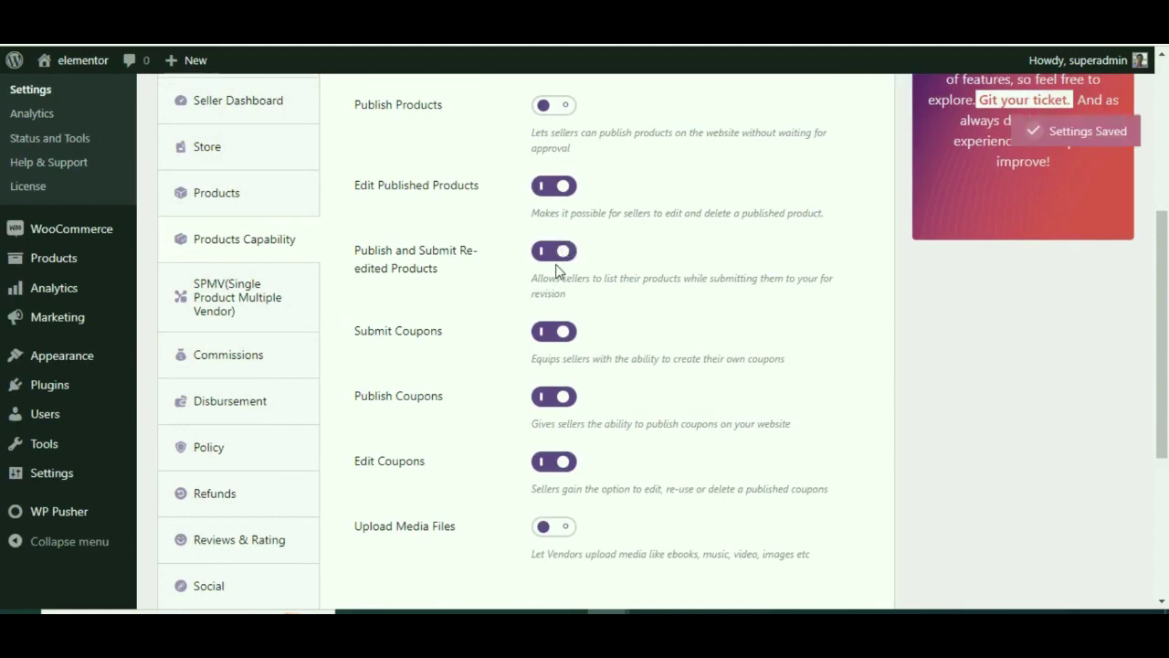
scroll(530, 287, down, 5)
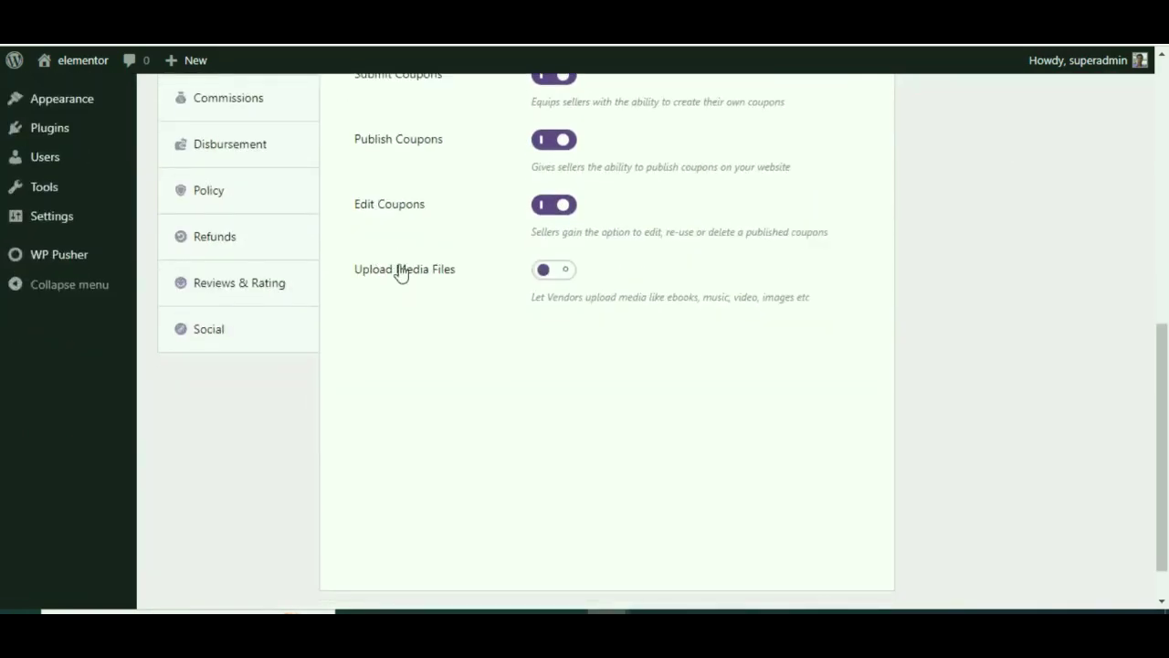
Switch on the Upload Media Files capability for vendors.
drag(378, 281, 444, 286)
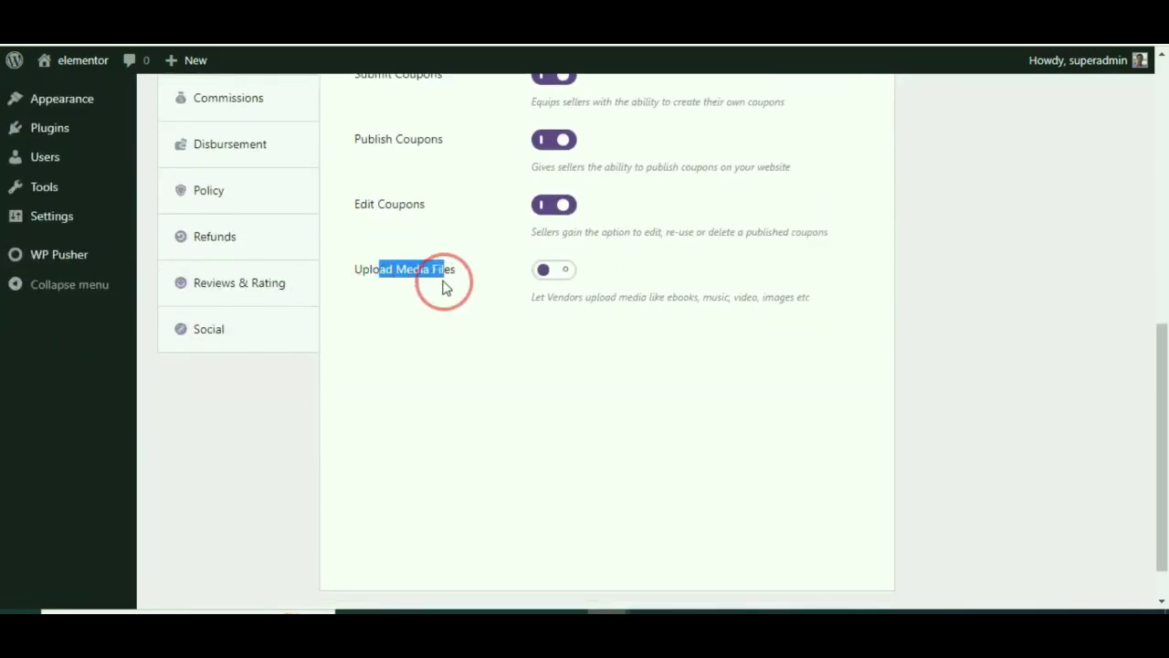
click(557, 278)
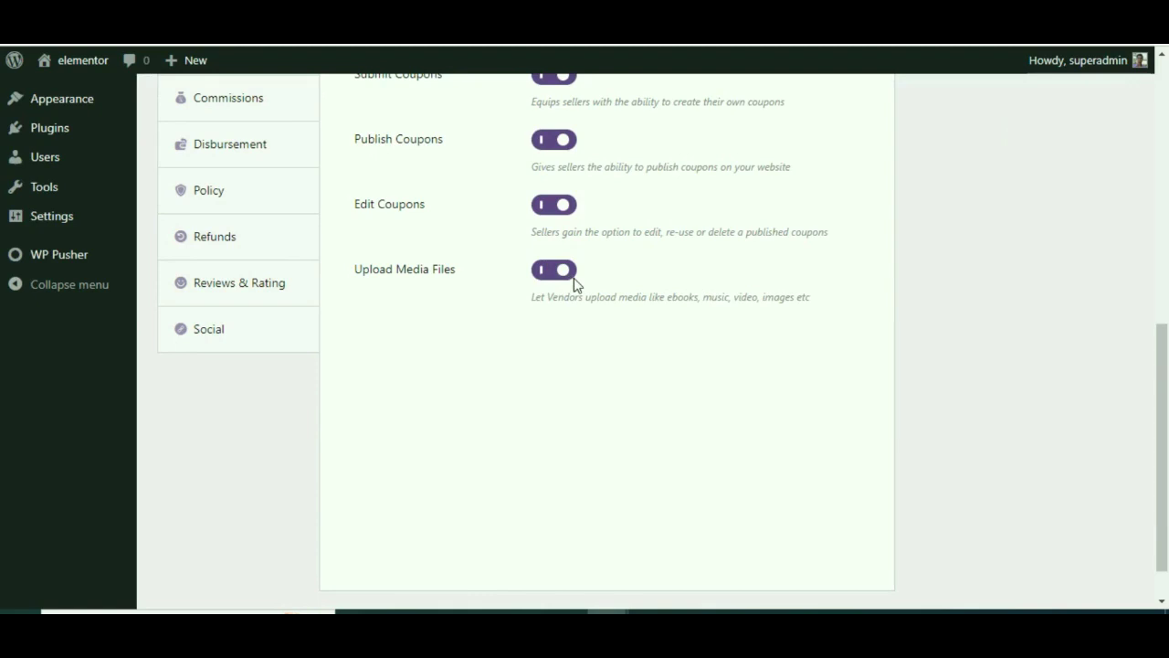
scroll(548, 294, up, 1)
scroll(549, 294, up, 4)
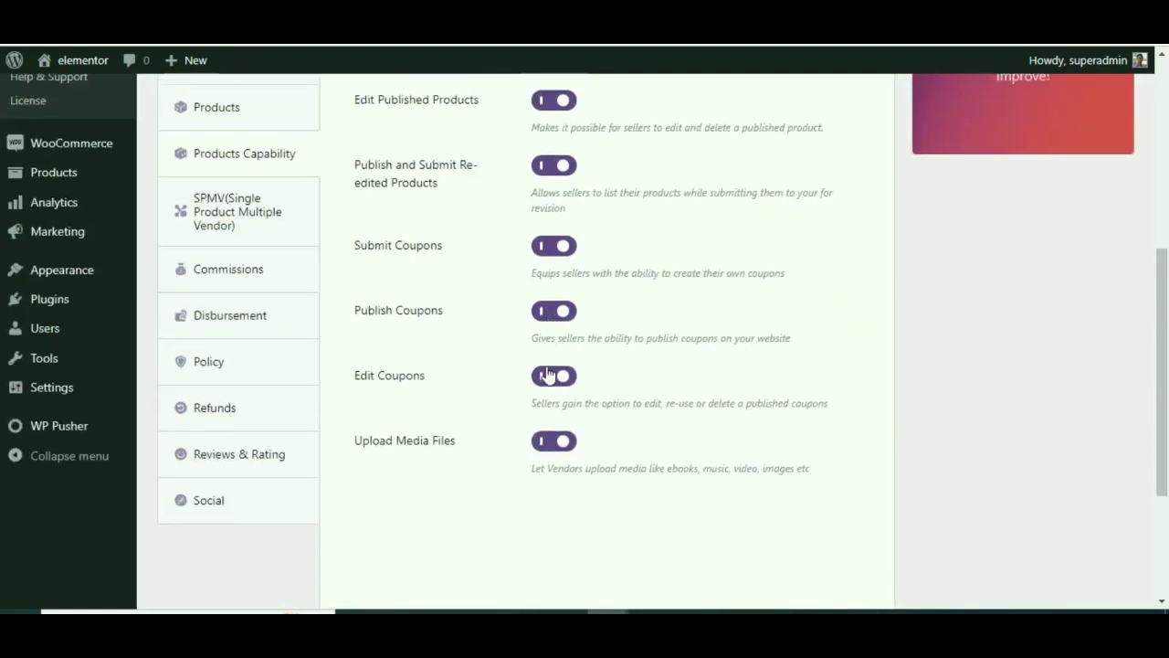
Point out the already-enabled Submit Coupons capability.
scroll(572, 402, down, 3)
drag(354, 245, 424, 247)
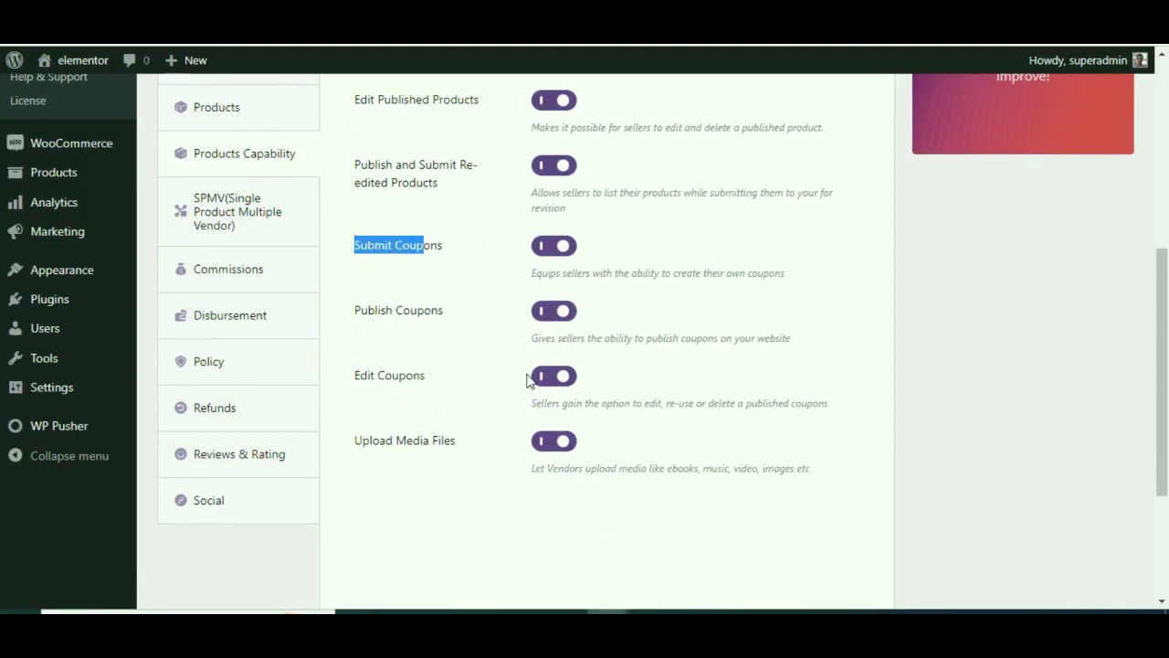
scroll(529, 379, up, 2)
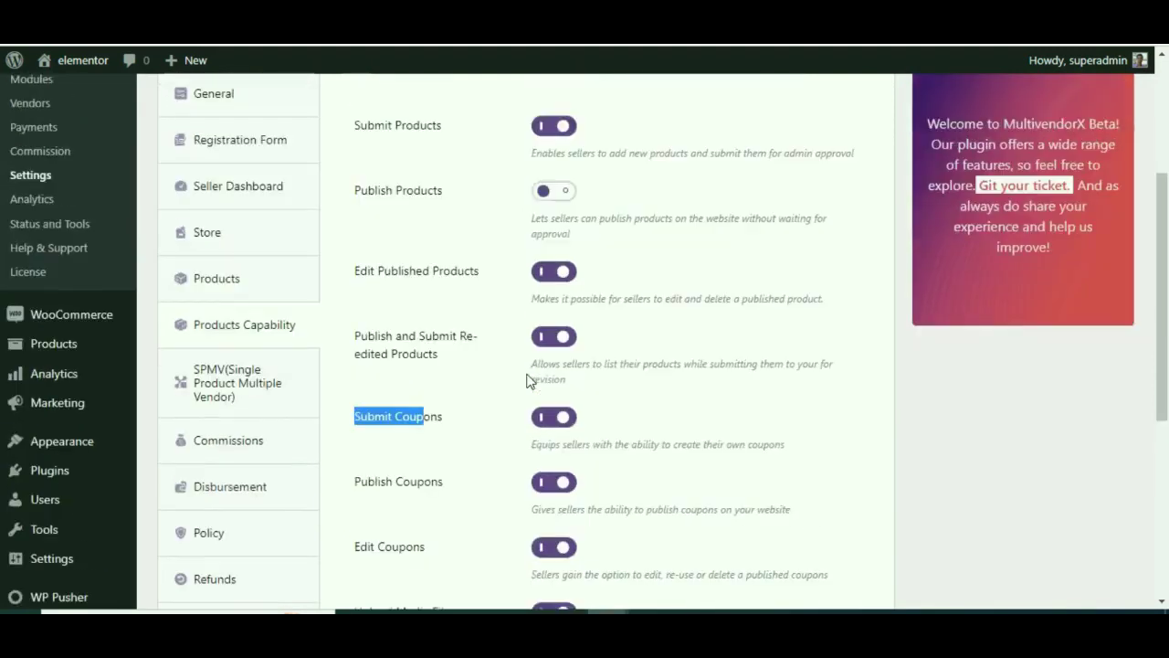
scroll(528, 379, up, 1)
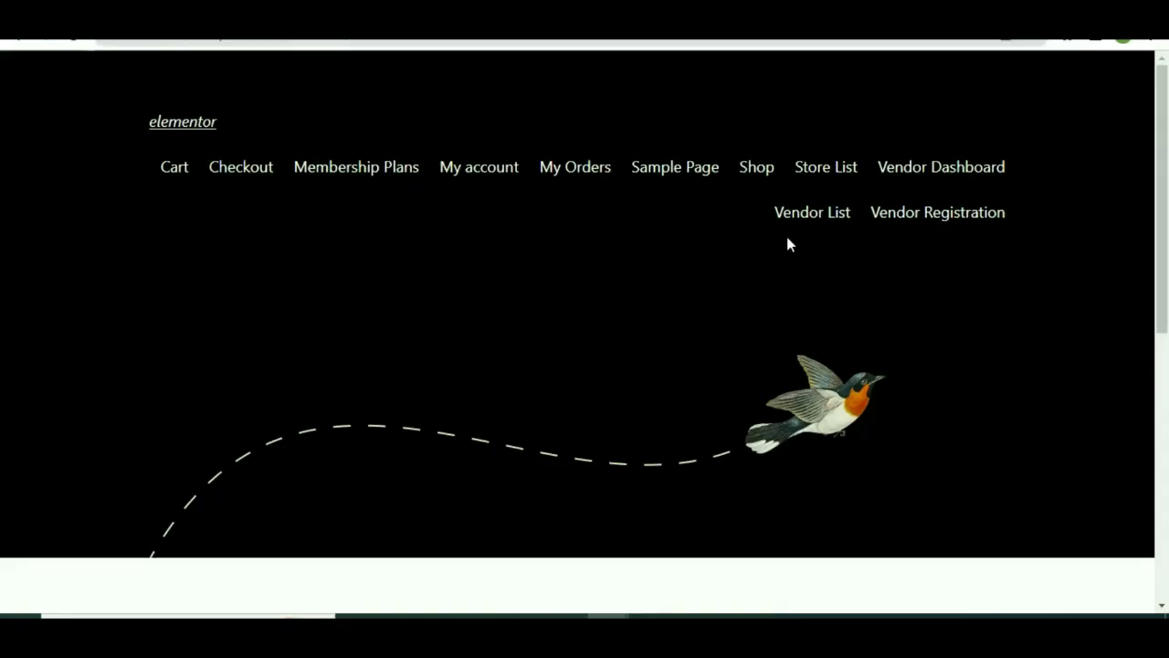
Open the Vendor Dashboard page from the site's front-end homepage.
scroll(513, 495, down, 3)
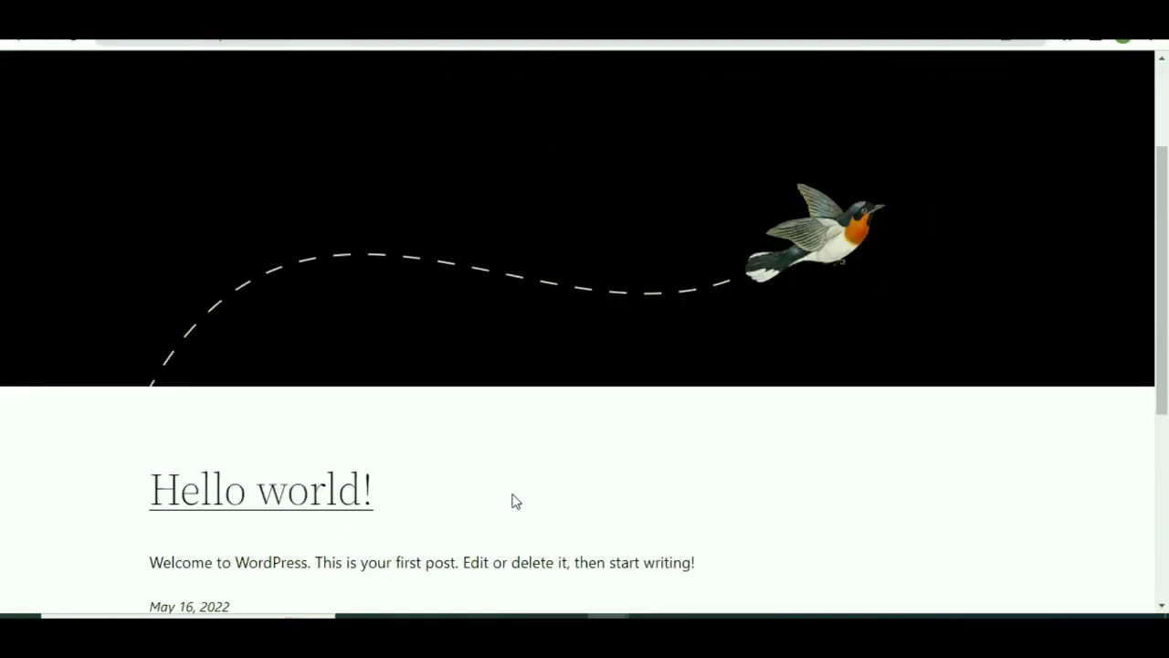
scroll(512, 495, up, 3)
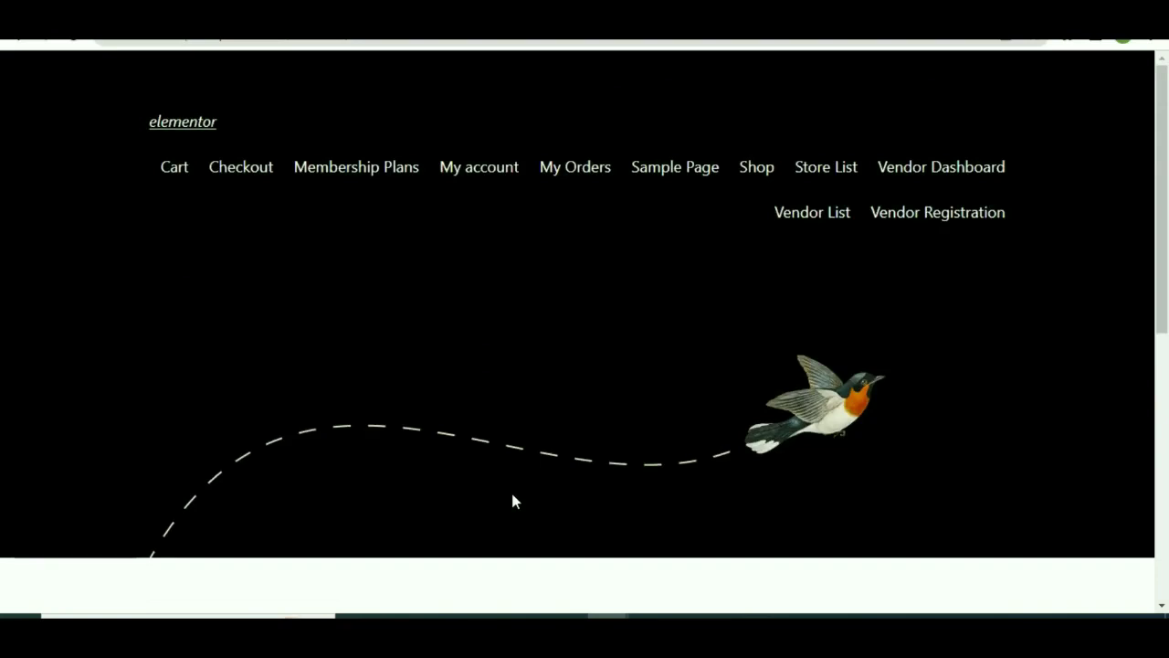
click(948, 170)
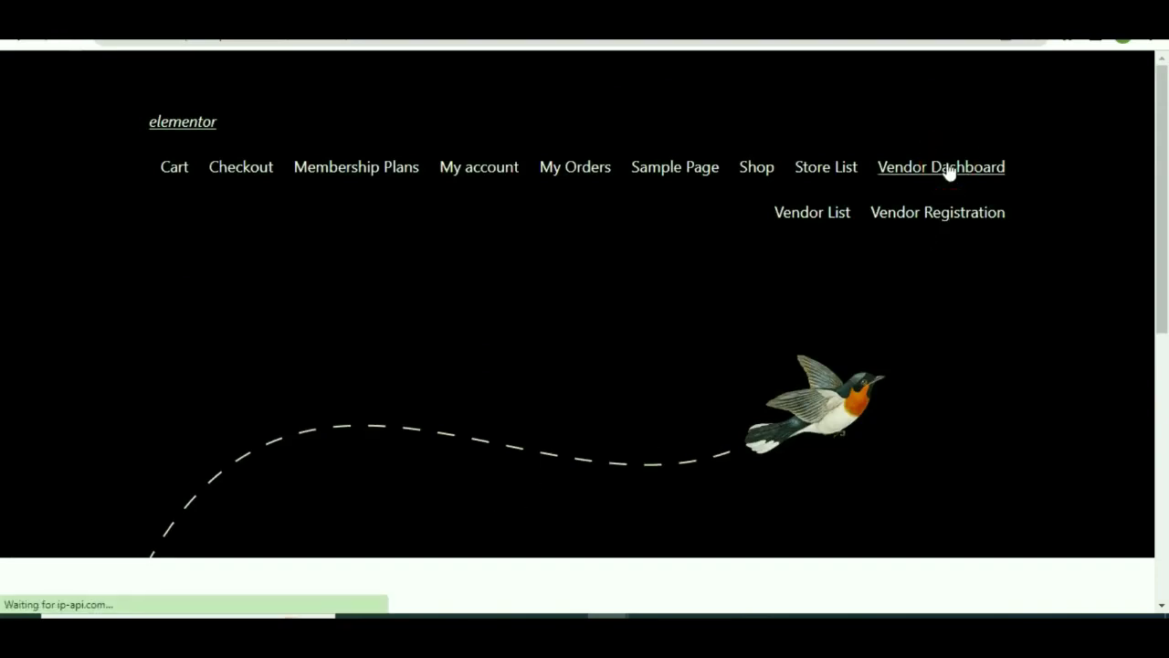
scroll(934, 177, down, 2)
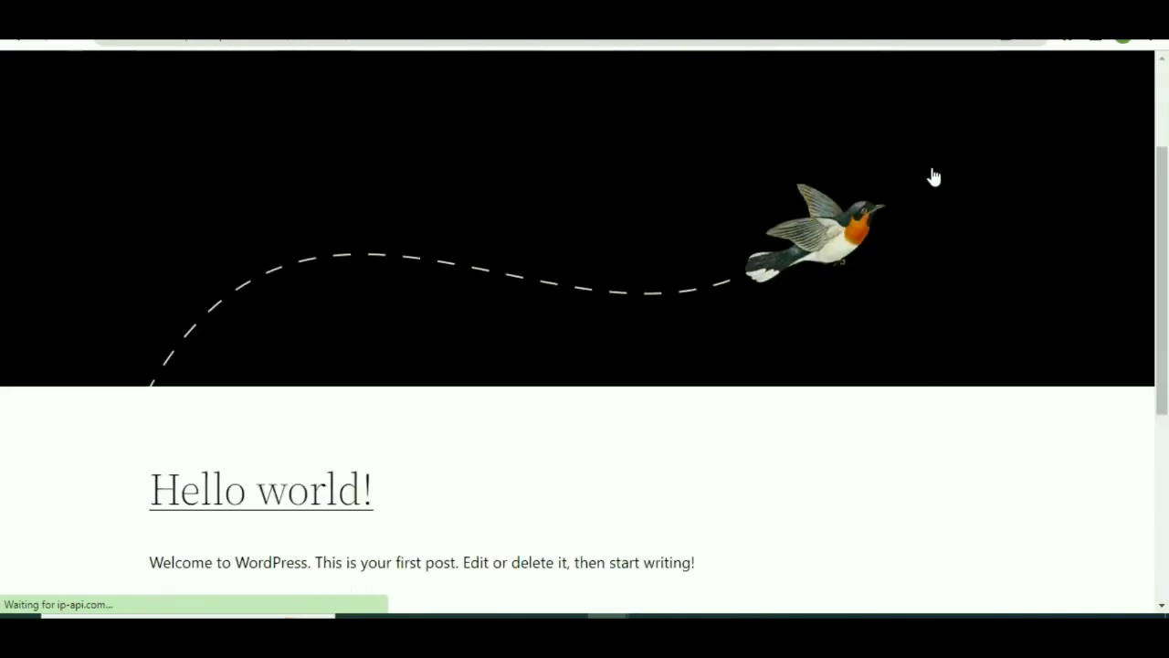
scroll(856, 238, down, 6)
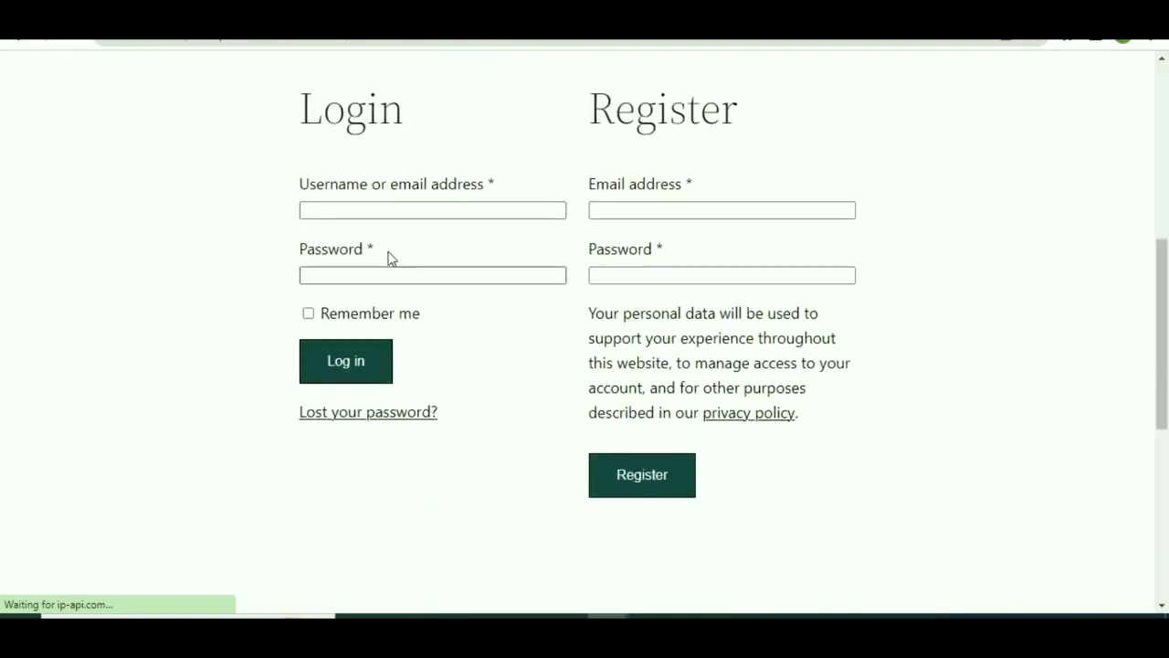
Log in with the saved vendor credentials and dismiss Chrome's password breach warning.
click(365, 211)
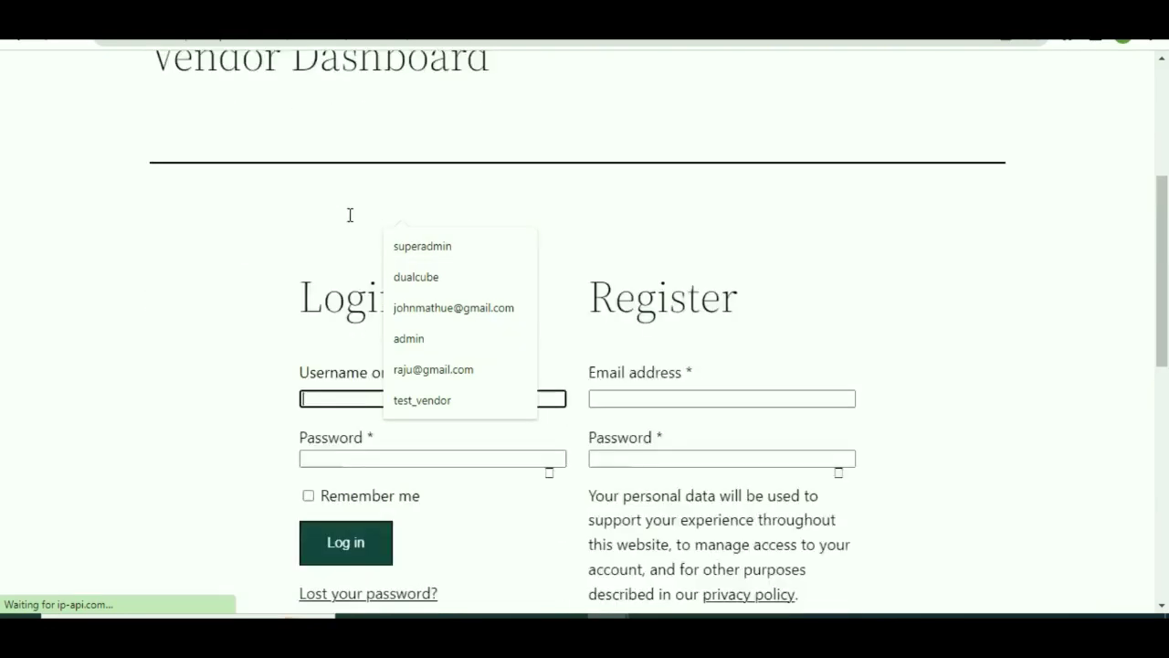
click(422, 400)
click(334, 355)
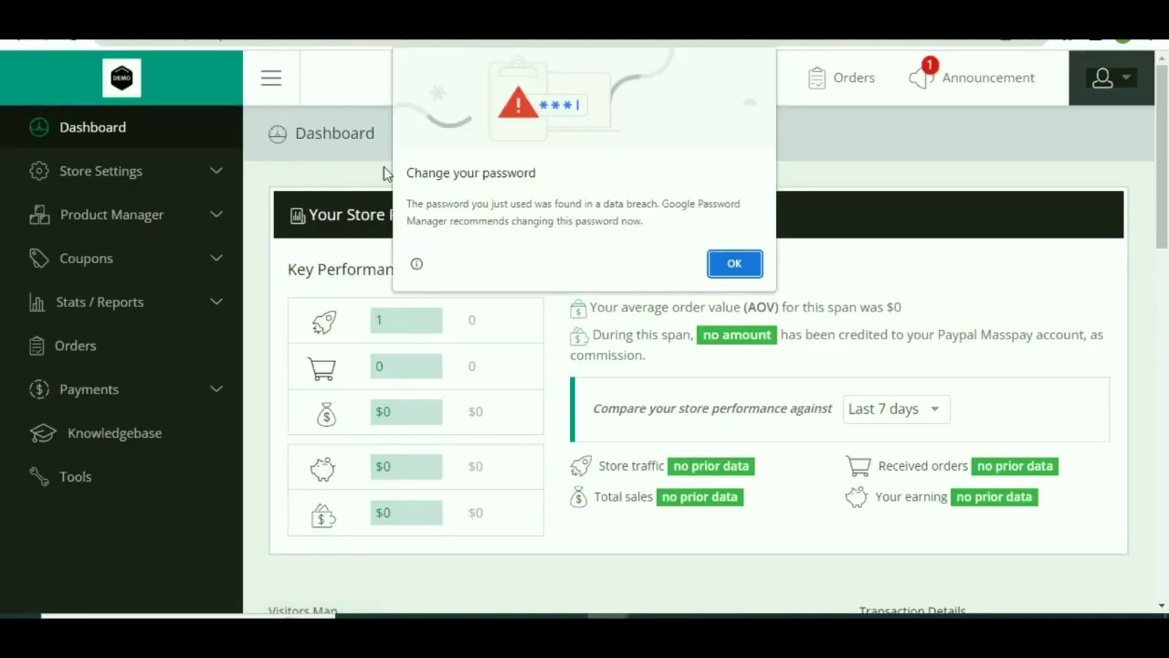
click(734, 263)
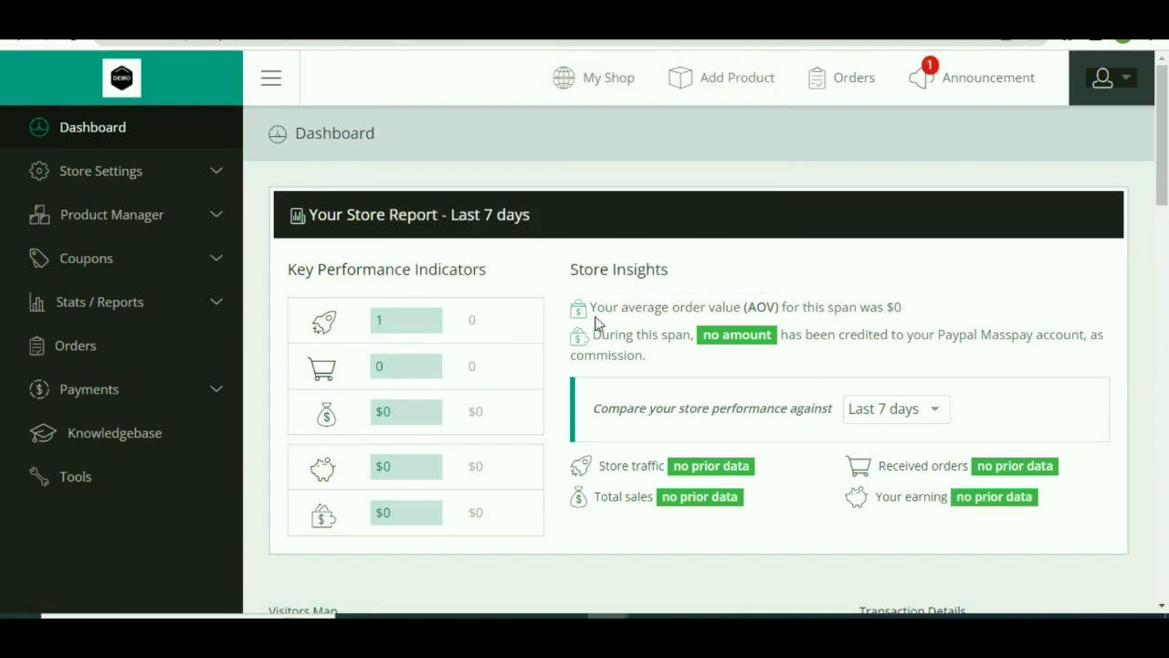
scroll(594, 322, down, 4)
scroll(594, 321, up, 4)
From Product Manager > Add Product, create a new product in the Uncategorized category.
click(213, 211)
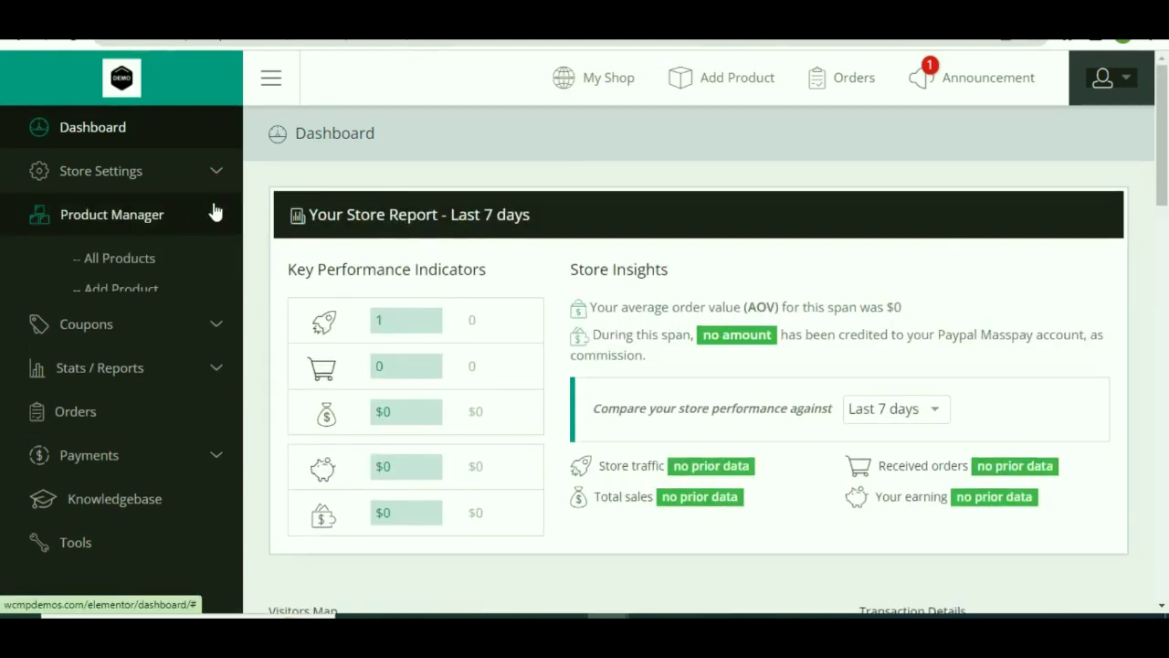
click(145, 292)
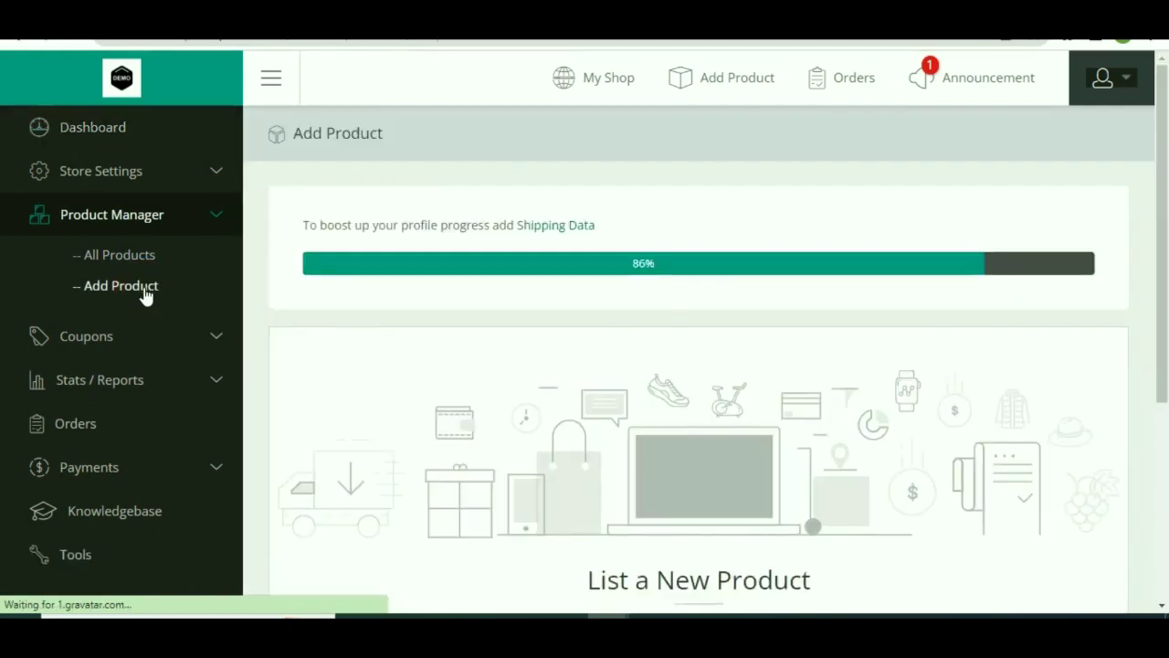
scroll(735, 457, down, 3)
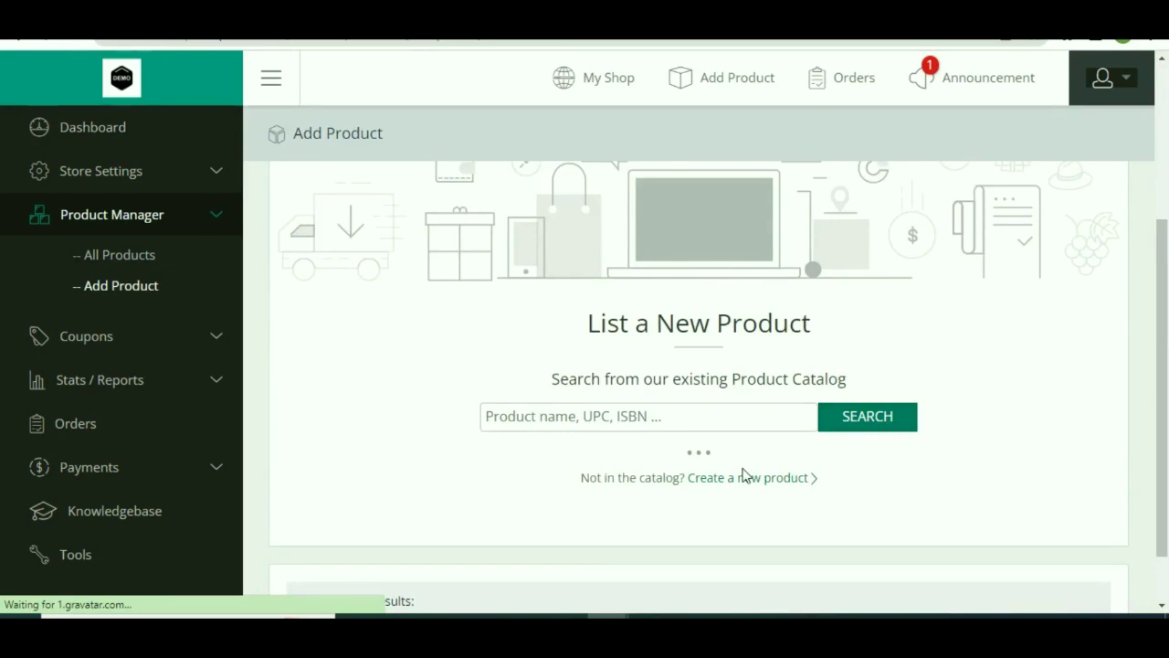
click(736, 504)
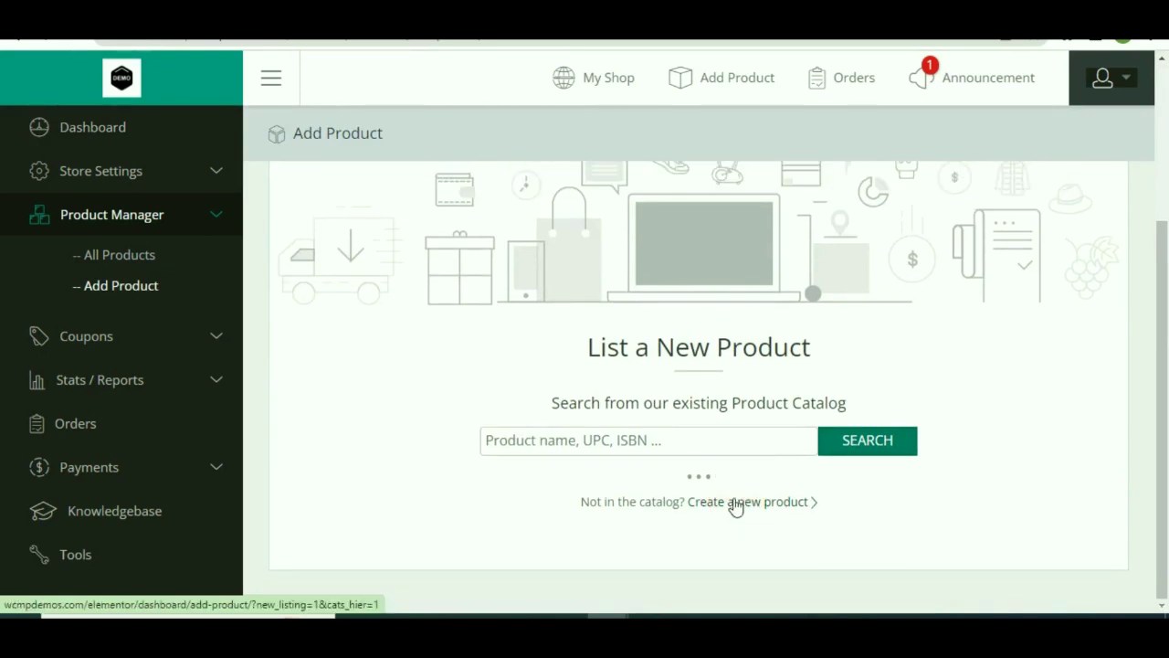
scroll(662, 307, down, 3)
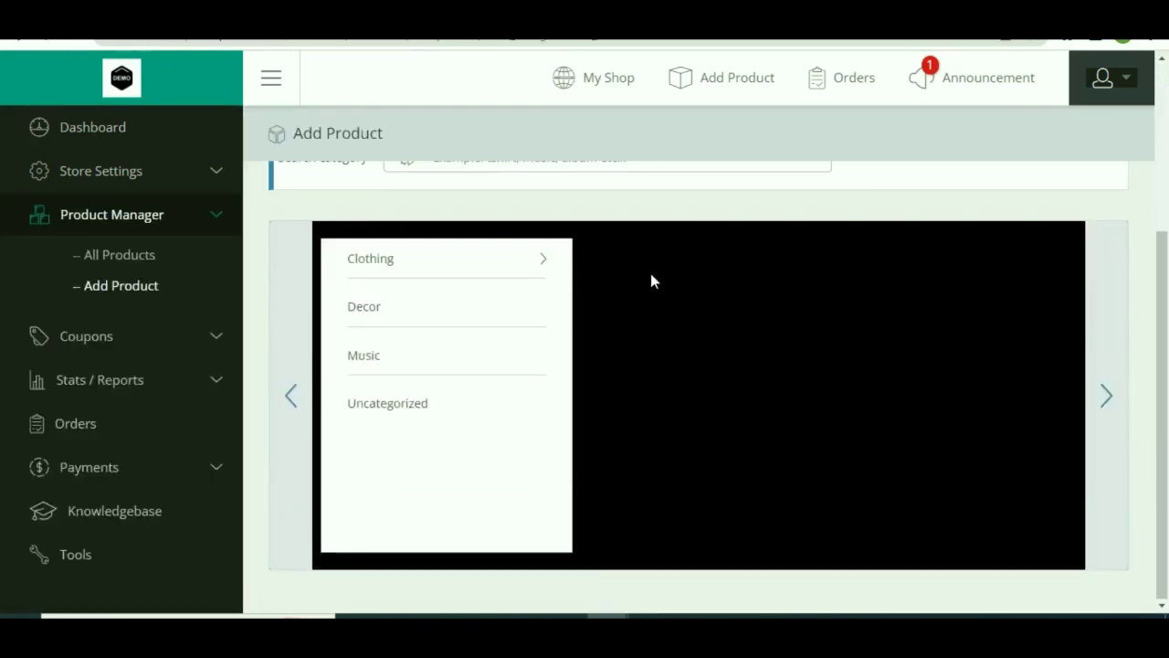
click(418, 392)
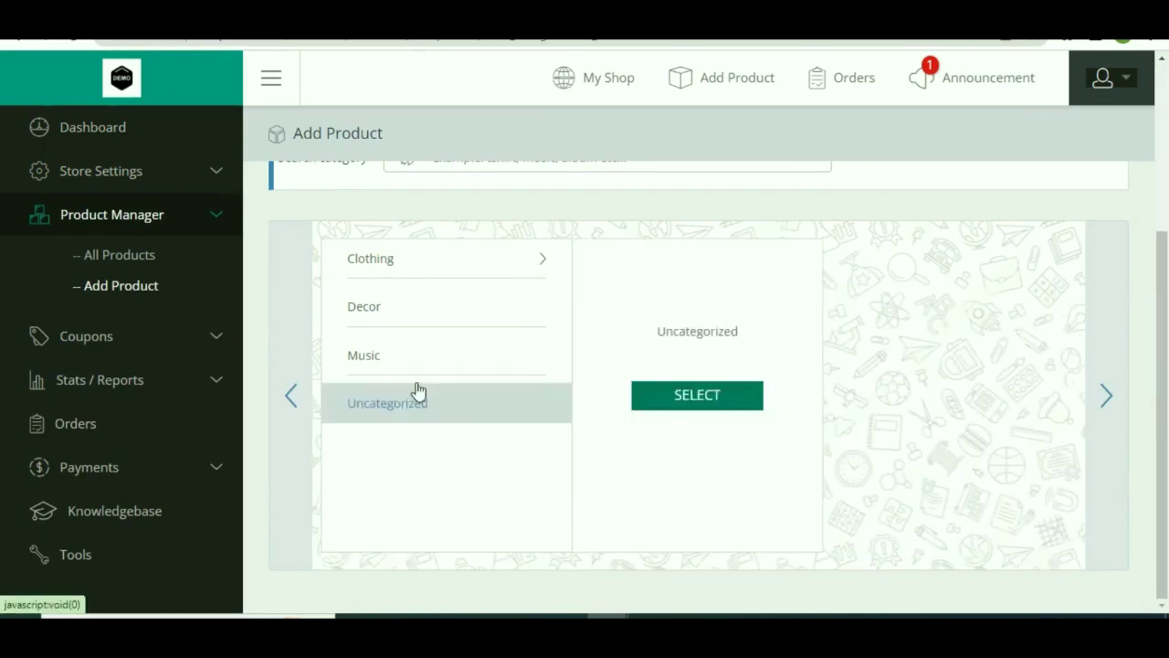
click(661, 398)
Enter the title 'Nike Jordan Shoes' and short description 'Best in the world'.
click(381, 201)
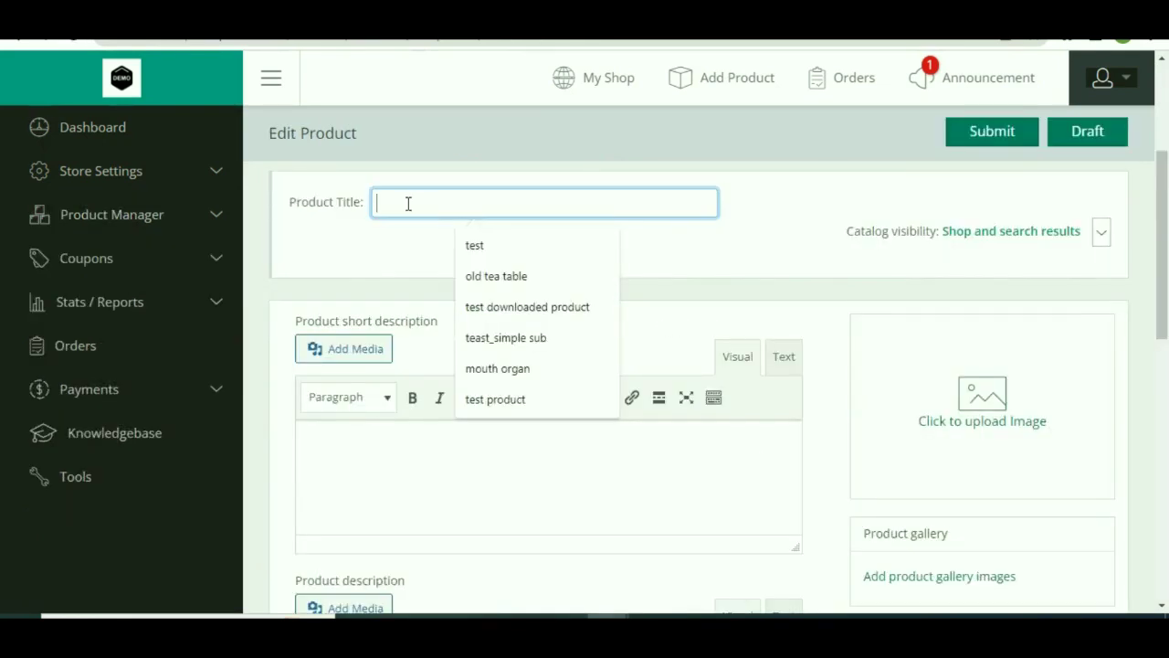
text(Nike Jordan Shoes)
scroll(386, 431, down, 1)
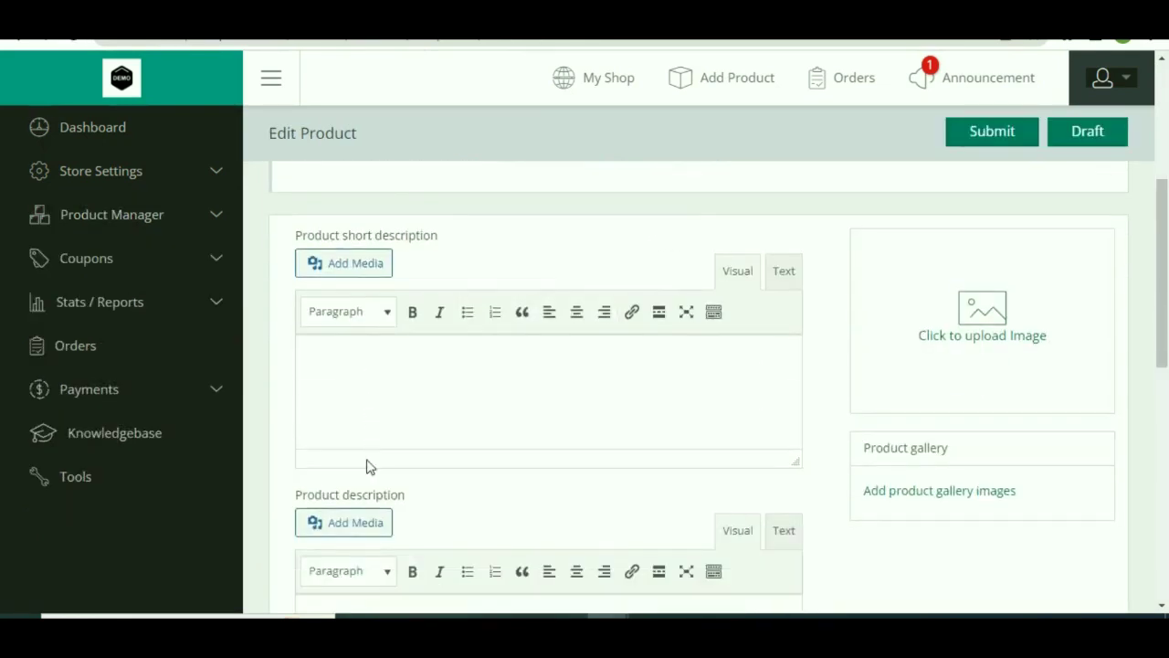
click(359, 382)
text(Best in the wo)
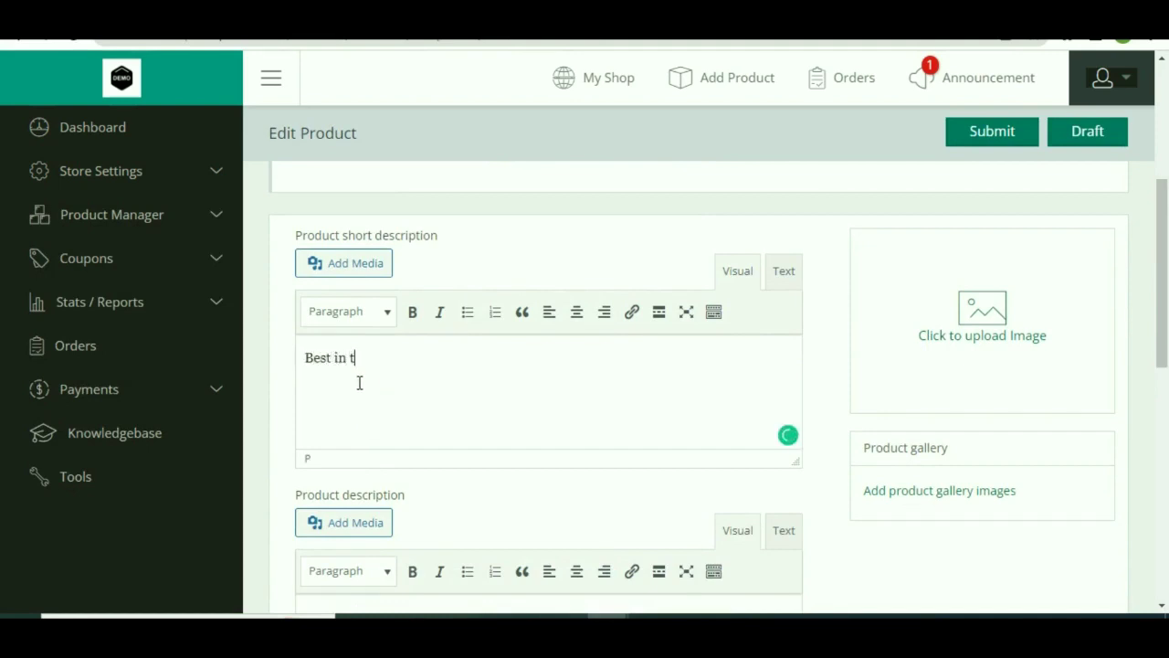
text(rld)
Finish the pricing (regular 29000, sale 20000) and submit the product for review.
scroll(359, 383, up, 2)
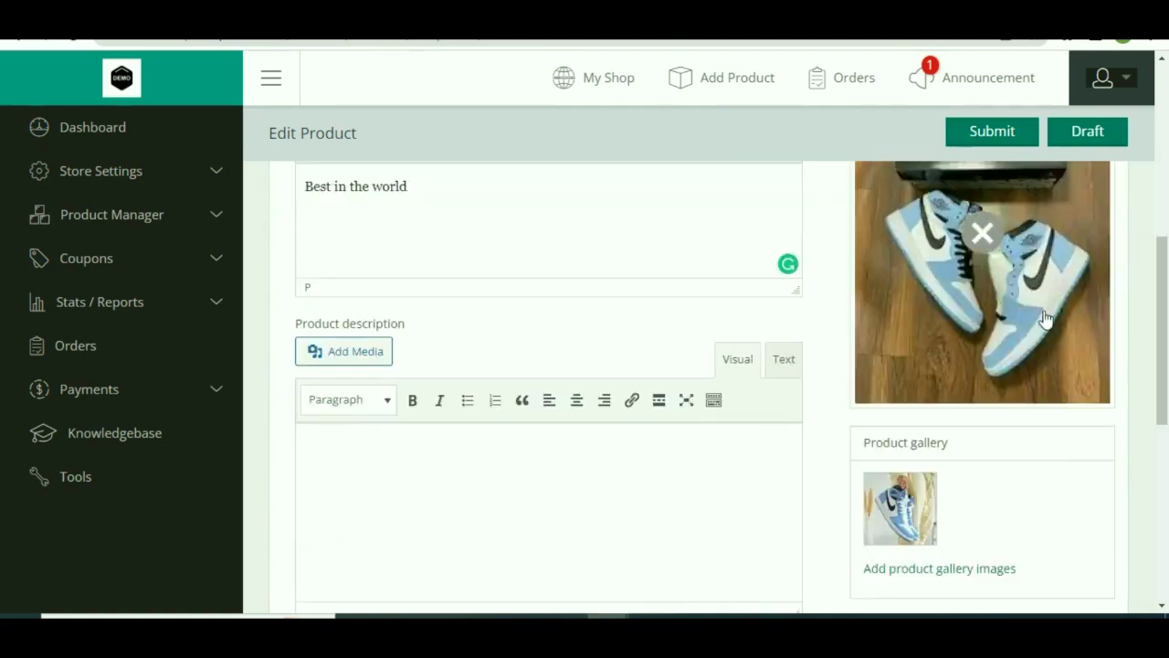
scroll(979, 297, up, 2)
scroll(980, 297, down, 4)
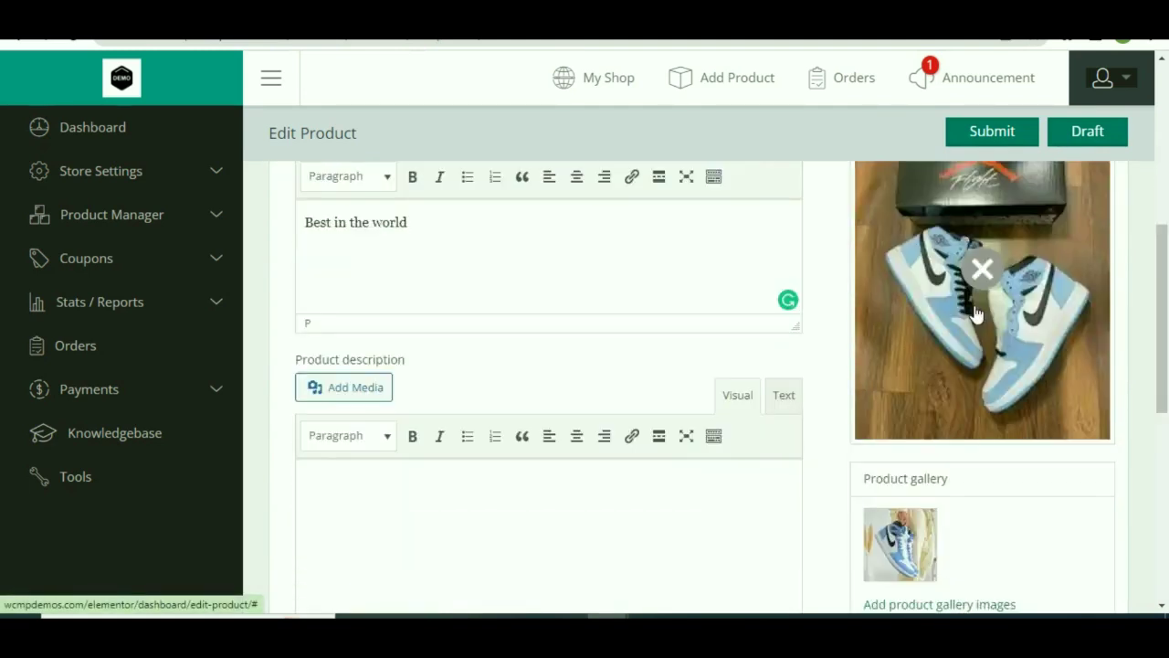
scroll(924, 314, down, 4)
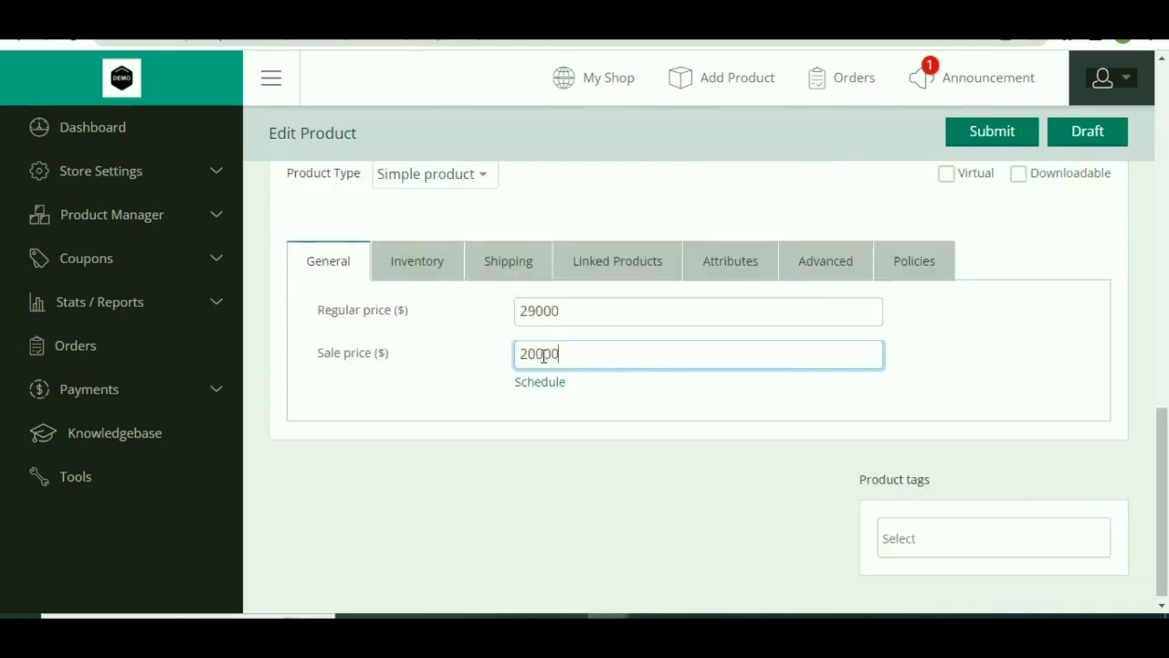
click(546, 429)
scroll(546, 433, up, 4)
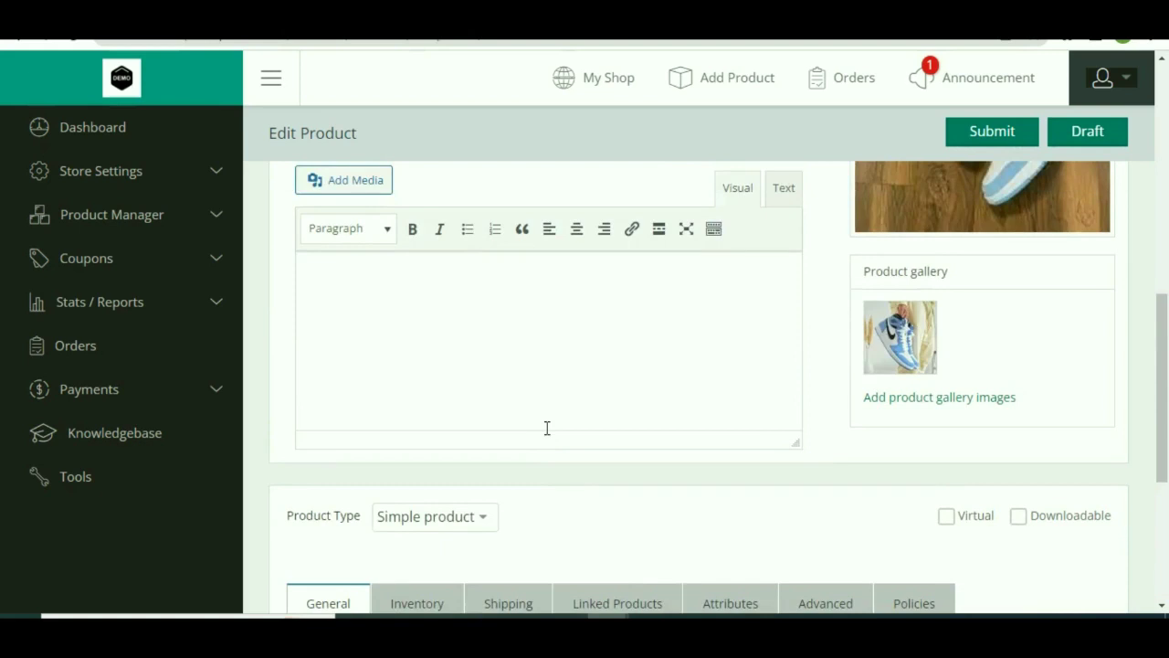
click(999, 136)
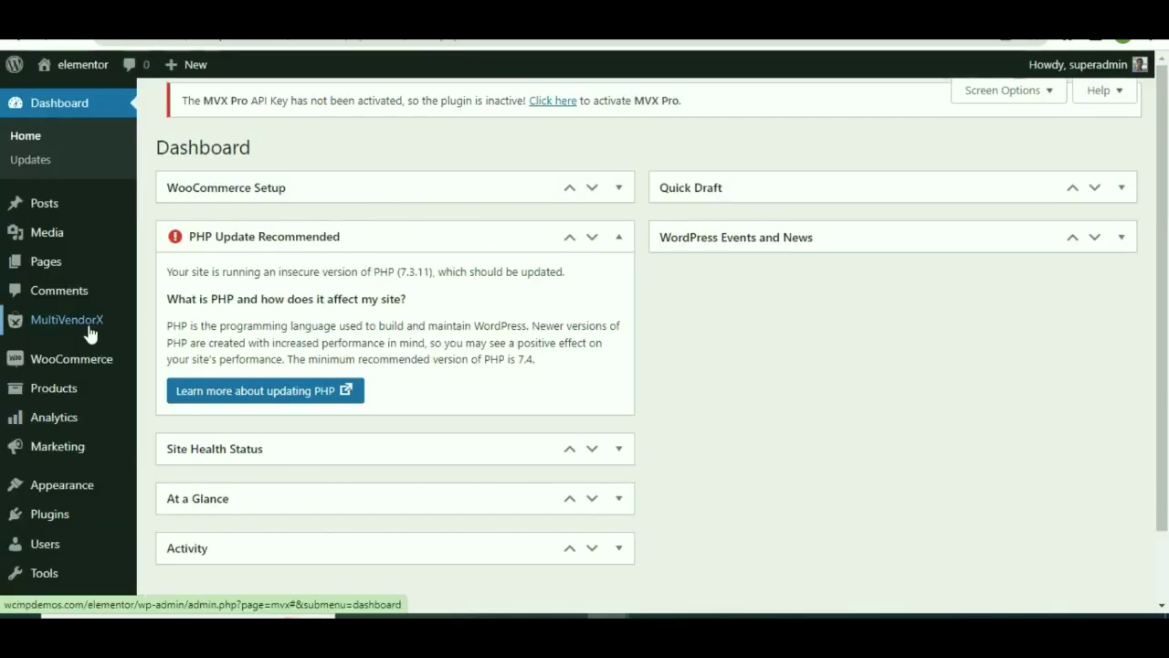
Open the MultiVendorX Work Board and highlight its Pending Product section.
mouse_move(90, 334)
click(179, 351)
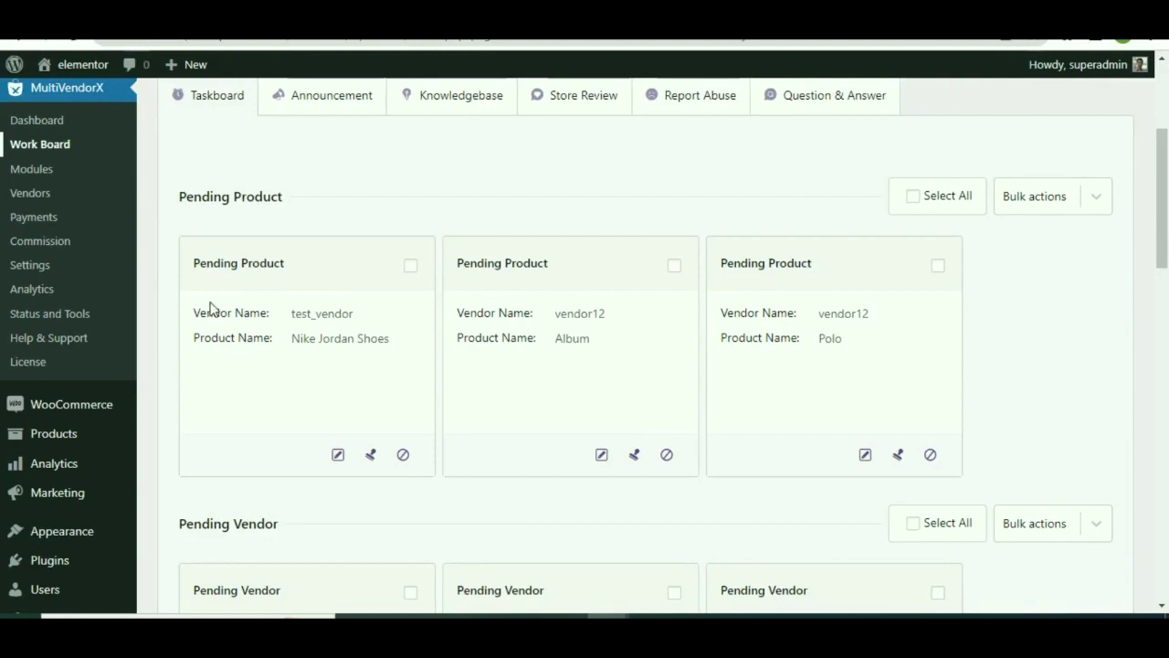
click(188, 192)
drag(188, 191, 313, 203)
click(337, 189)
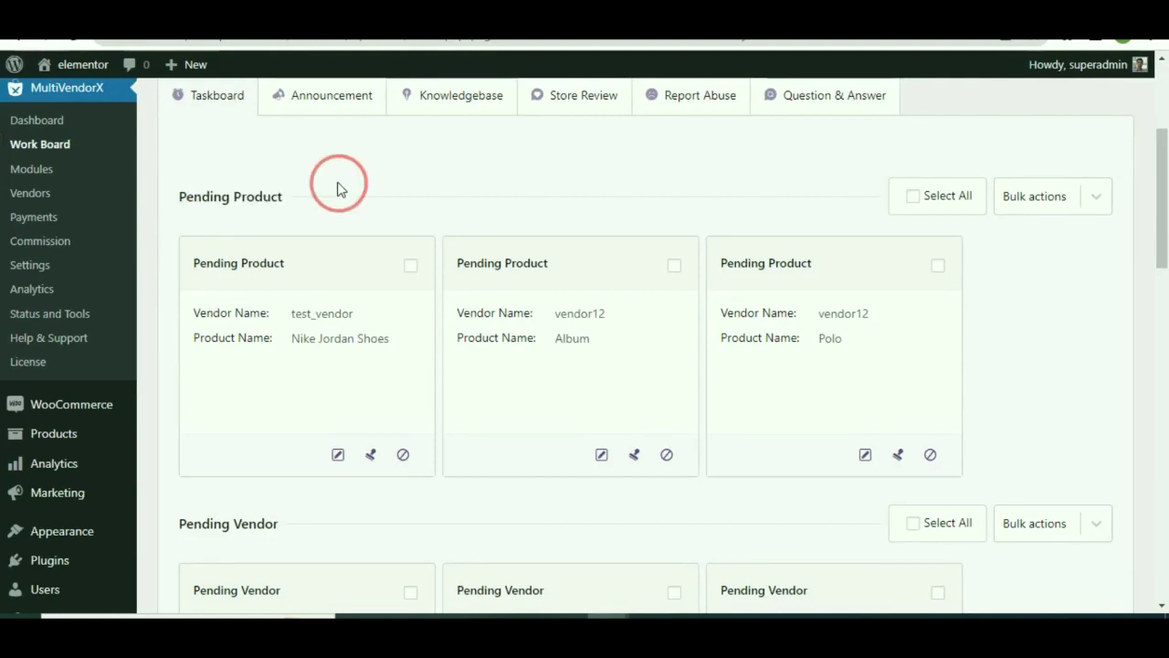
Type 'no proper description' as a dismiss reason, cancel, then open Nike Jordan Shoes for editing.
click(410, 457)
text(no proper des)
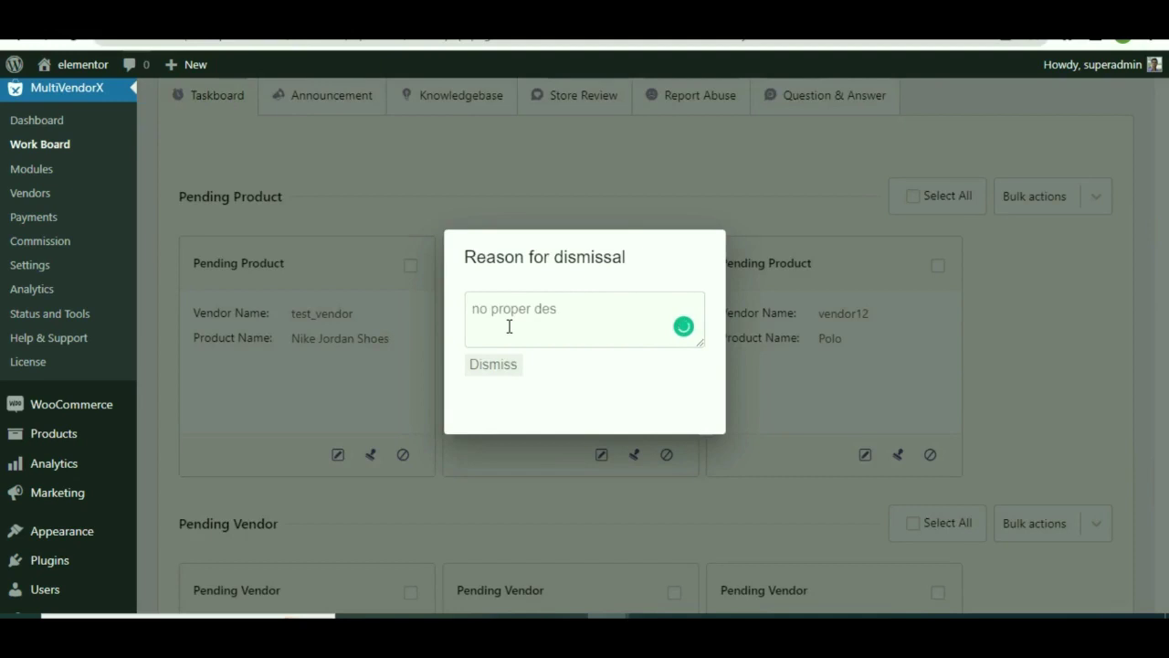
text(cription)
click(503, 227)
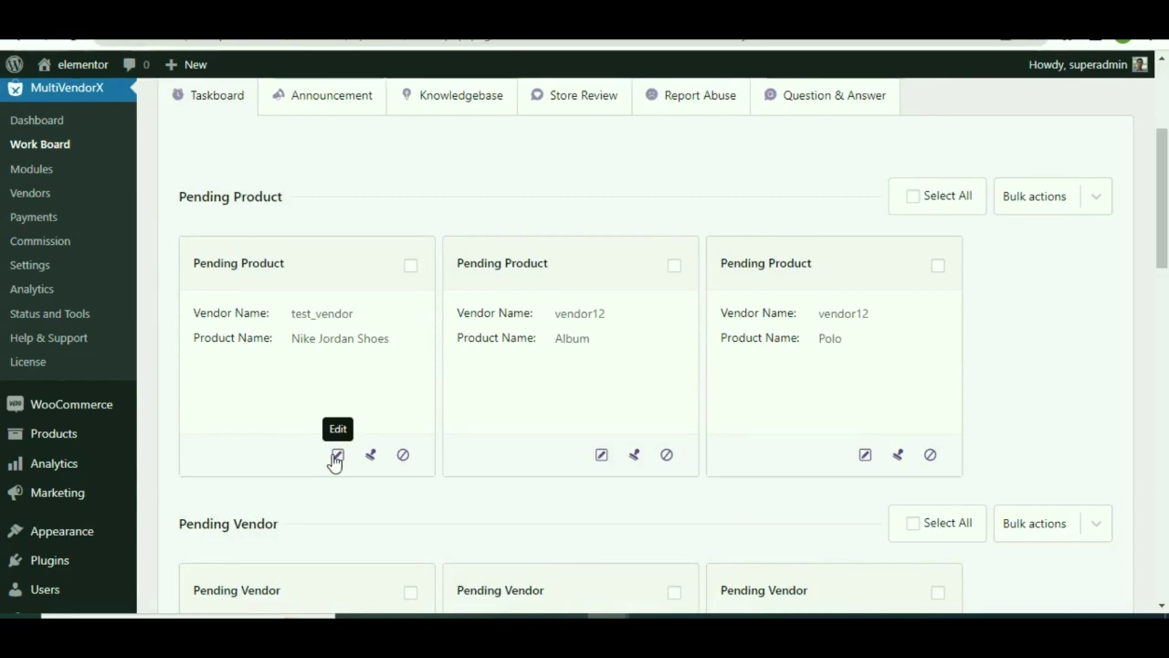
click(336, 455)
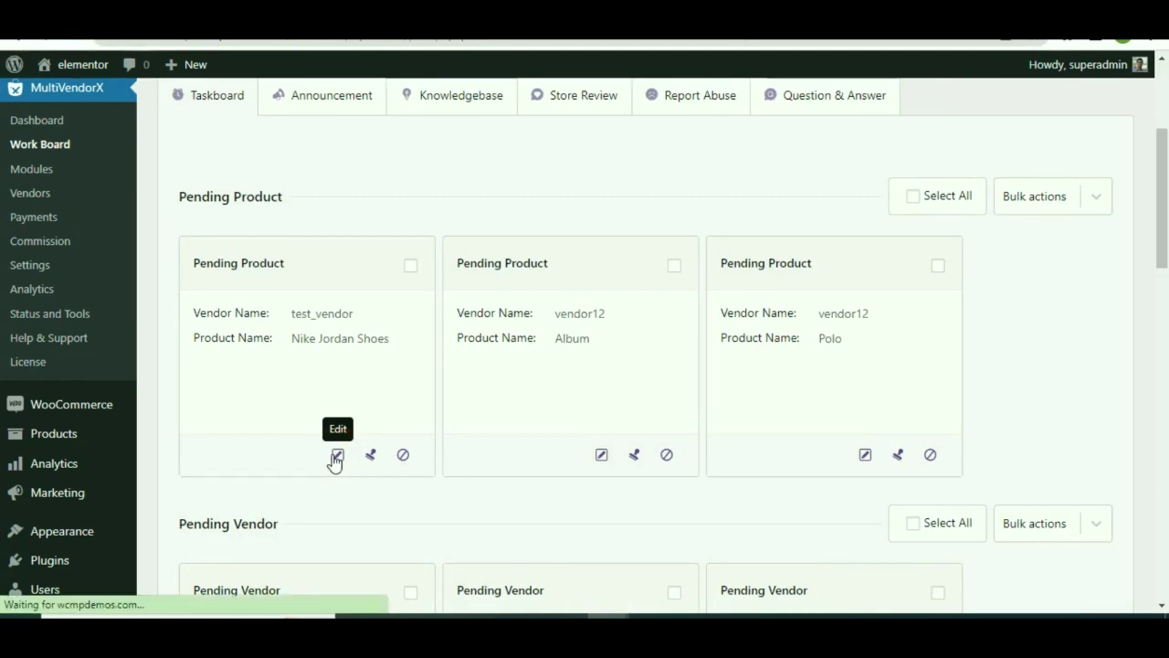
scroll(307, 151, down, 2)
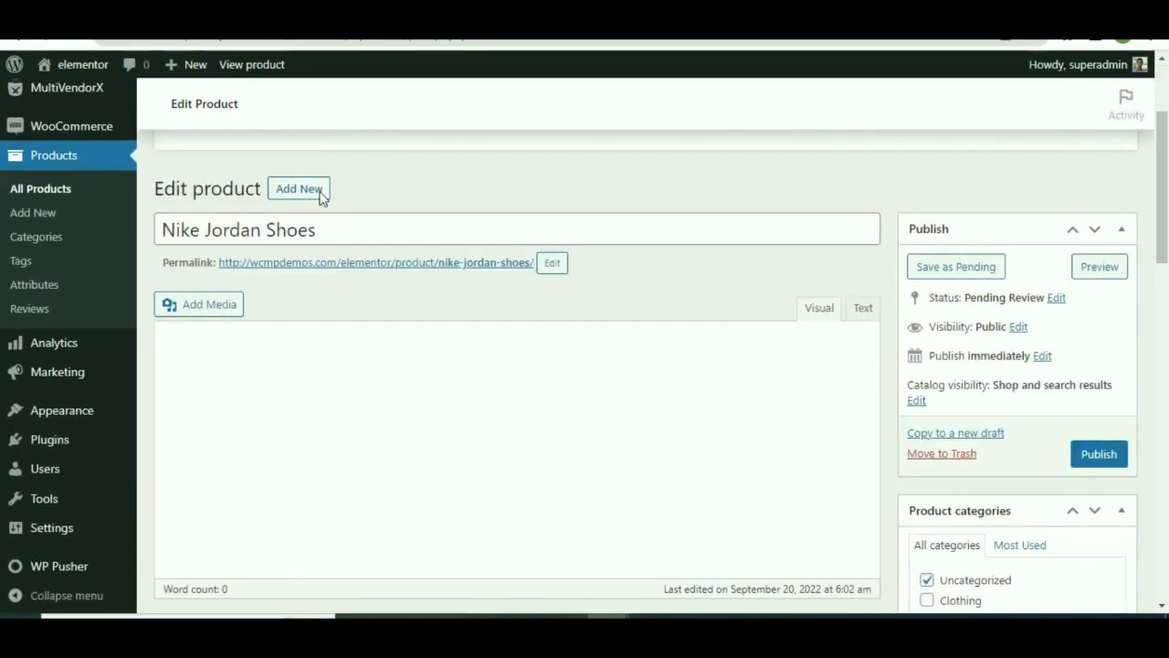
Publish Nike Jordan Shoes, then point out the Publish Products setting in Products Capability.
scroll(323, 195, down, 3)
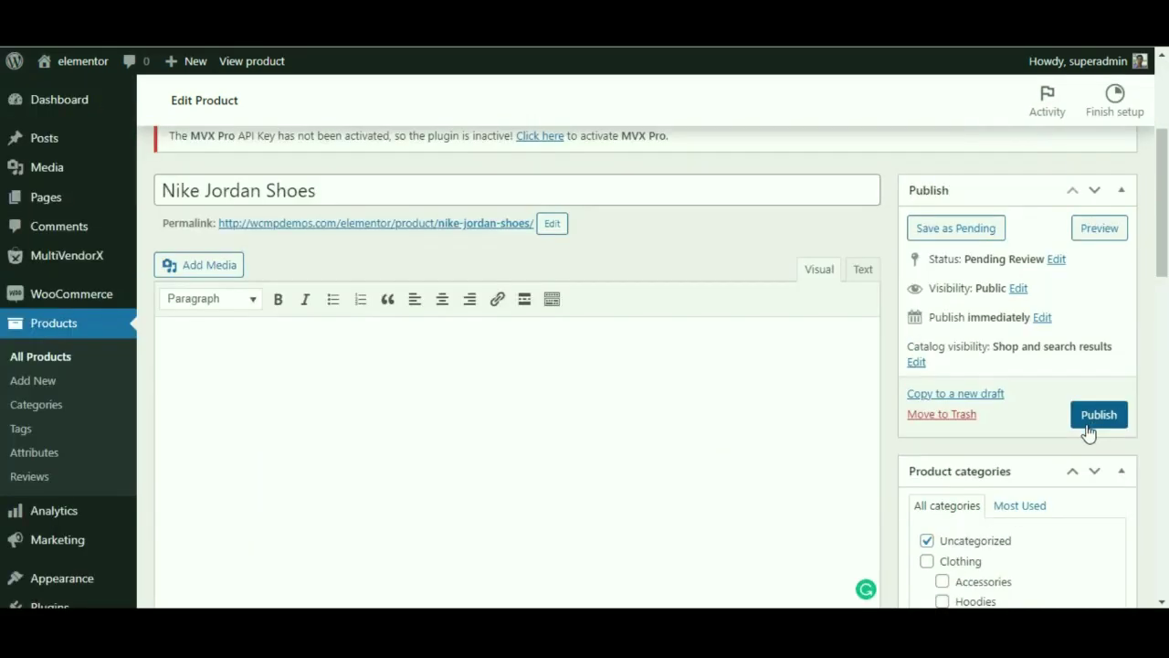
click(1090, 430)
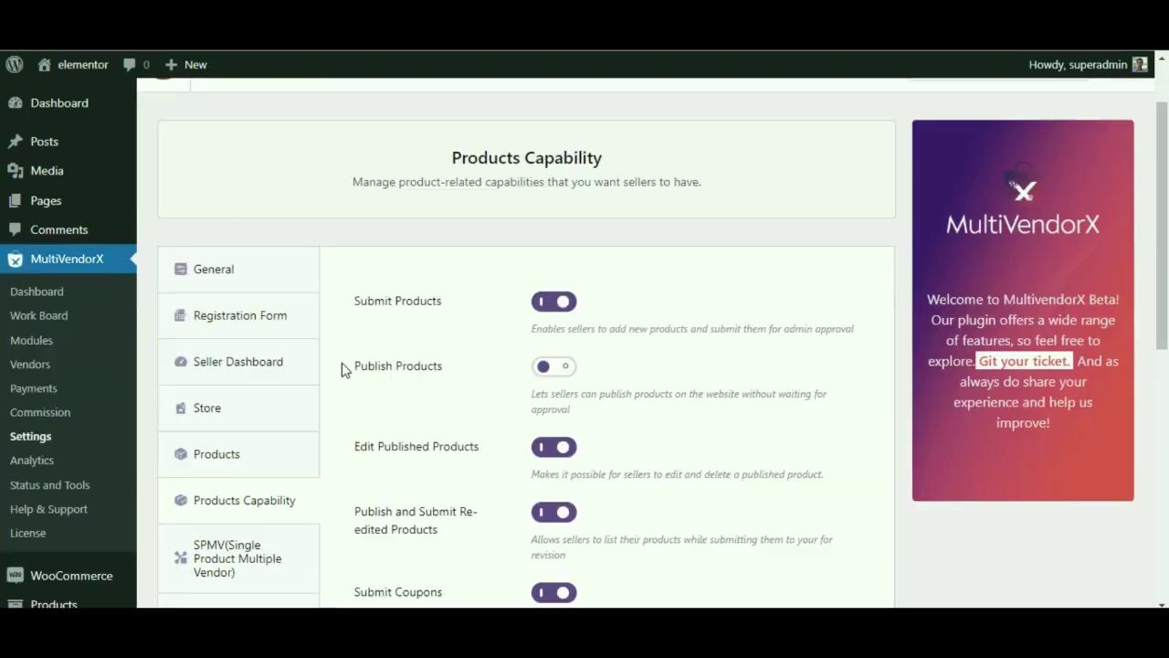
drag(345, 368, 451, 374)
Enable Publish Products, then point out the Pro-only Import Export module under Product management.
click(549, 369)
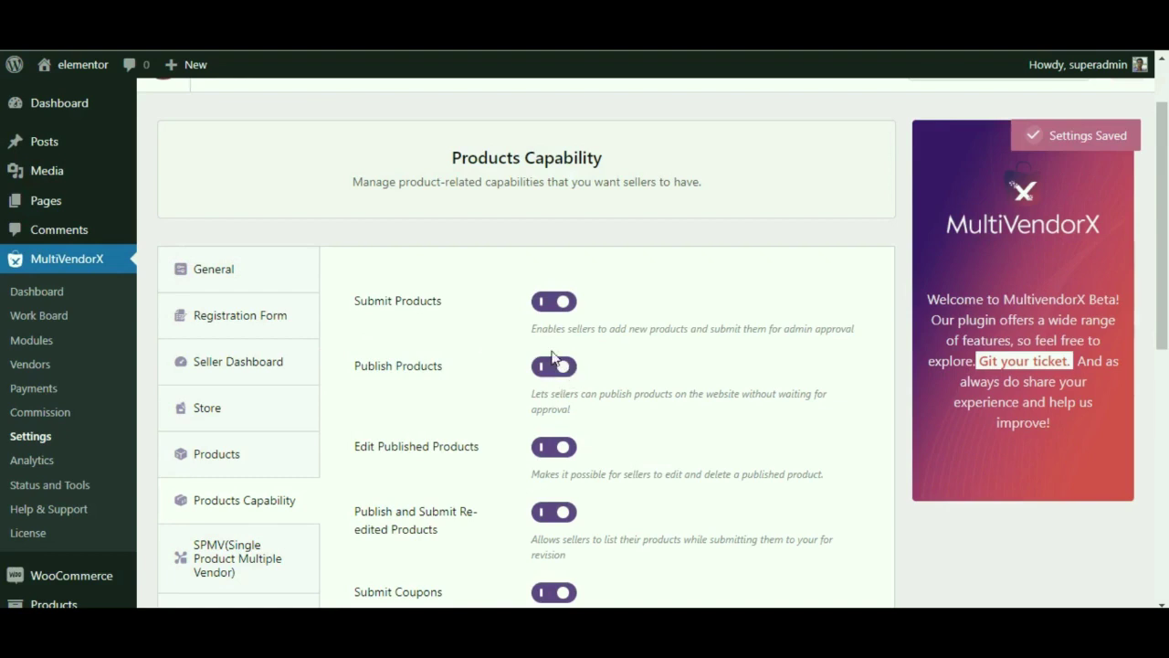
drag(569, 393, 568, 365)
click(525, 383)
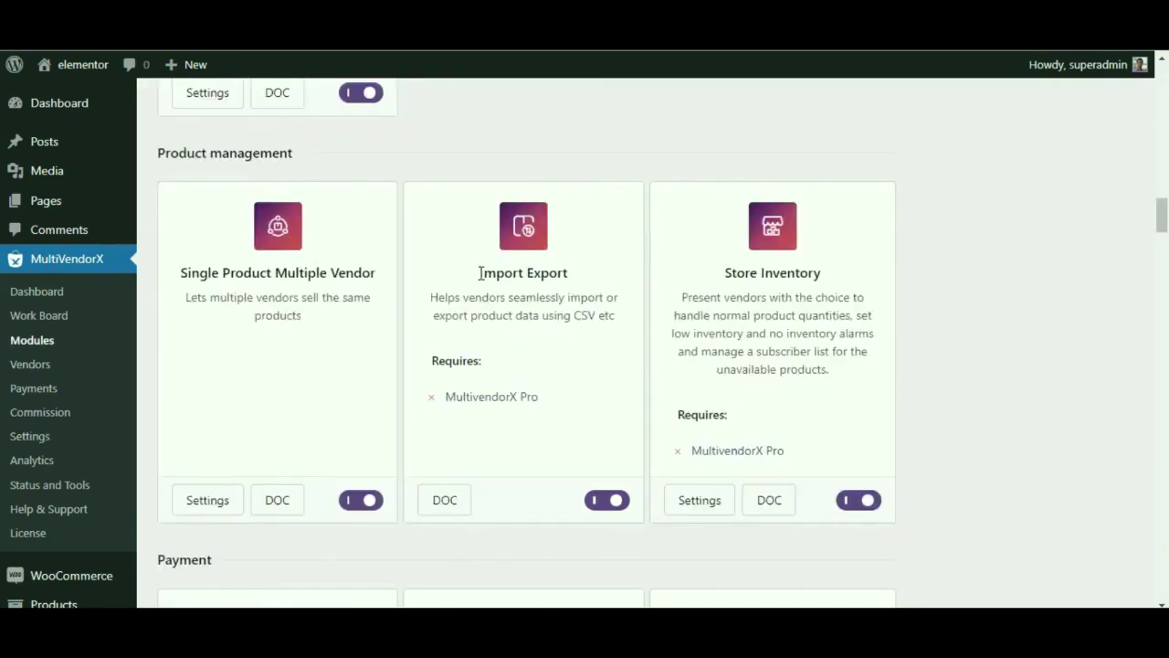
drag(480, 272, 590, 283)
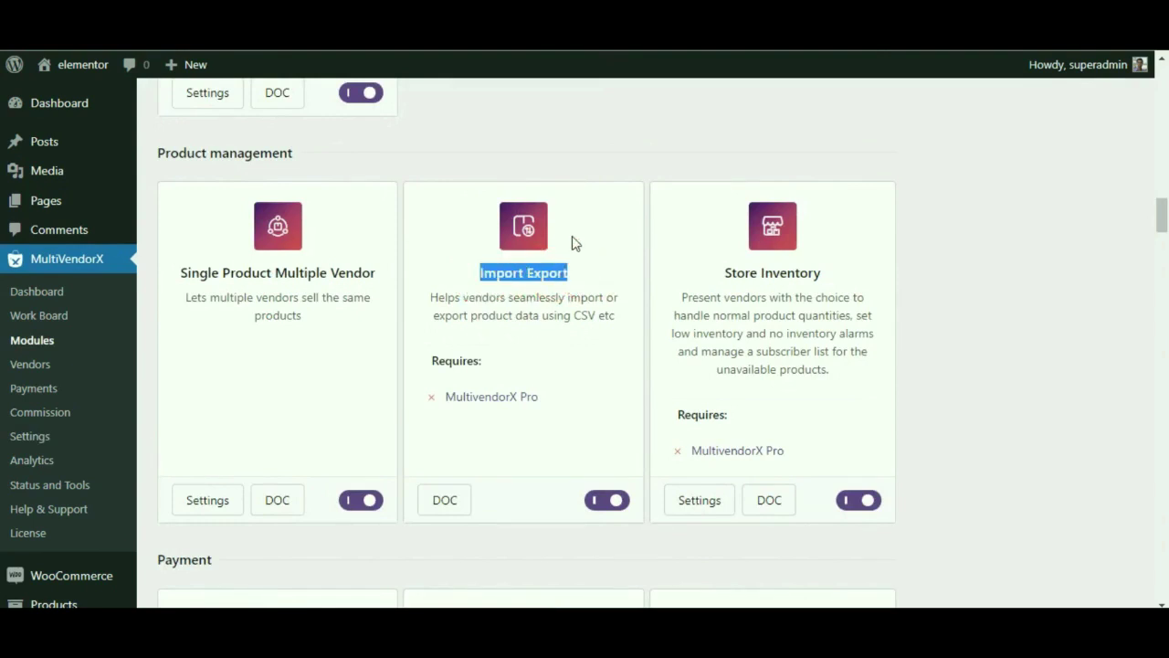
click(530, 373)
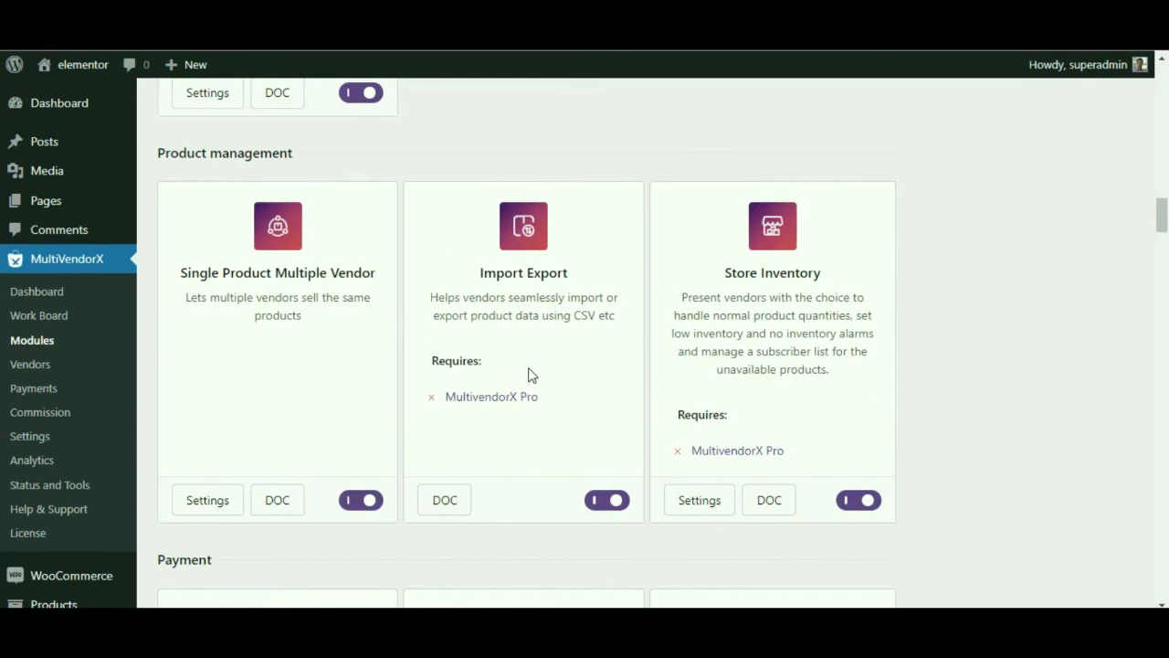